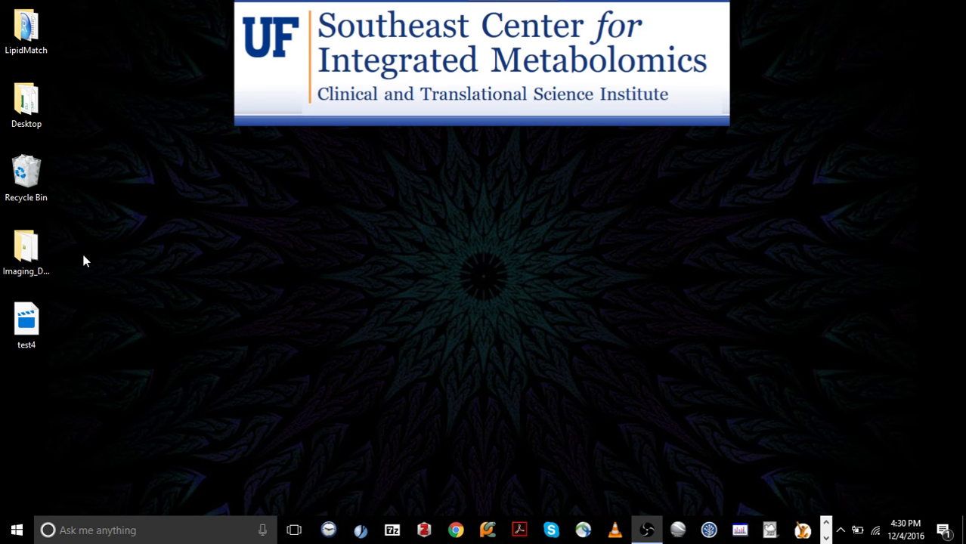
Open the ddBrain_Neg raw file from the Imaging_Data folder and maximize its Qual Browser window
double_click(15, 239)
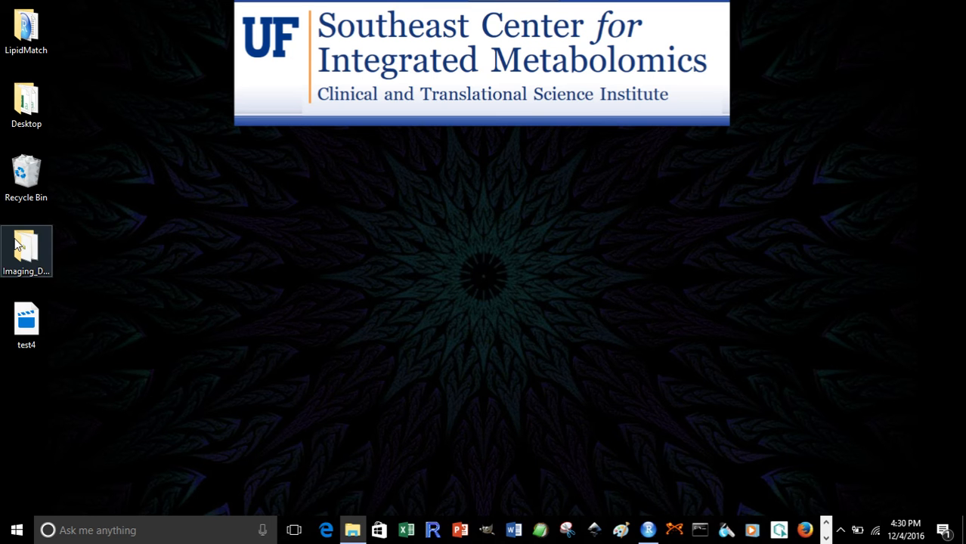
left_click_drag(965, 189, 602, 86)
double_click(639, 281)
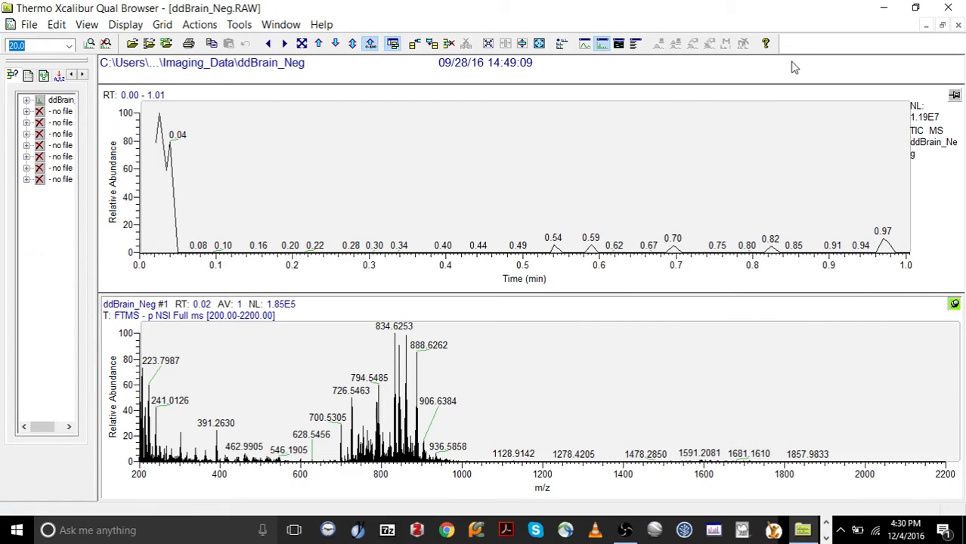
double_click(773, 11)
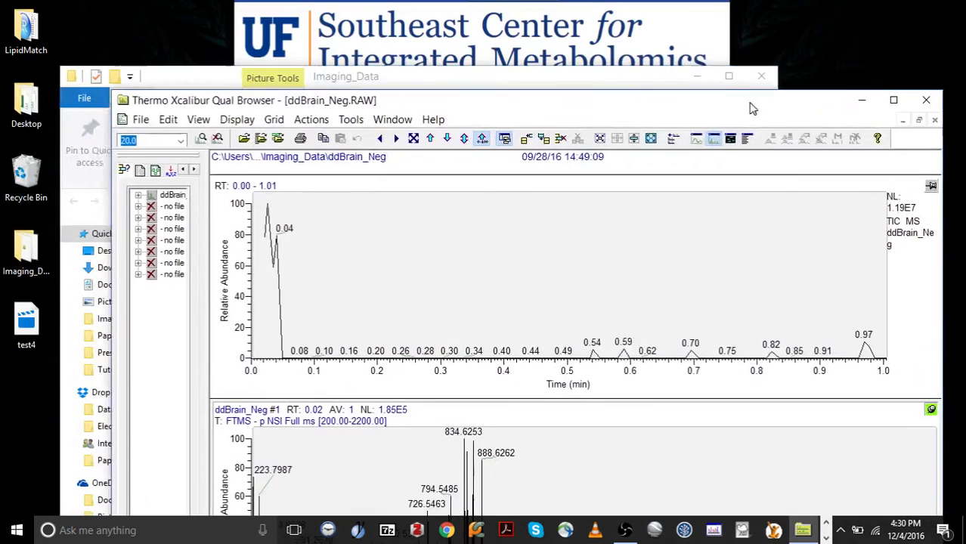
left_click_drag(711, 125, 677, 15)
Average the spectrum across the full chromatogram time range and show it as a spectrum peak list
mouse_move(925, 197)
left_mouse_down()
mouse_move(503, 178)
mouse_move(132, 201)
left_mouse_up()
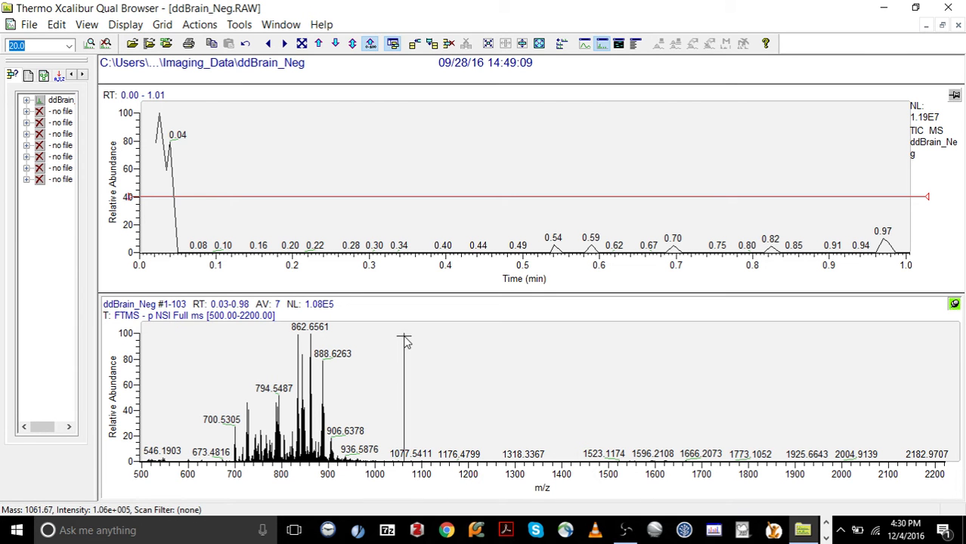
right_click(446, 339)
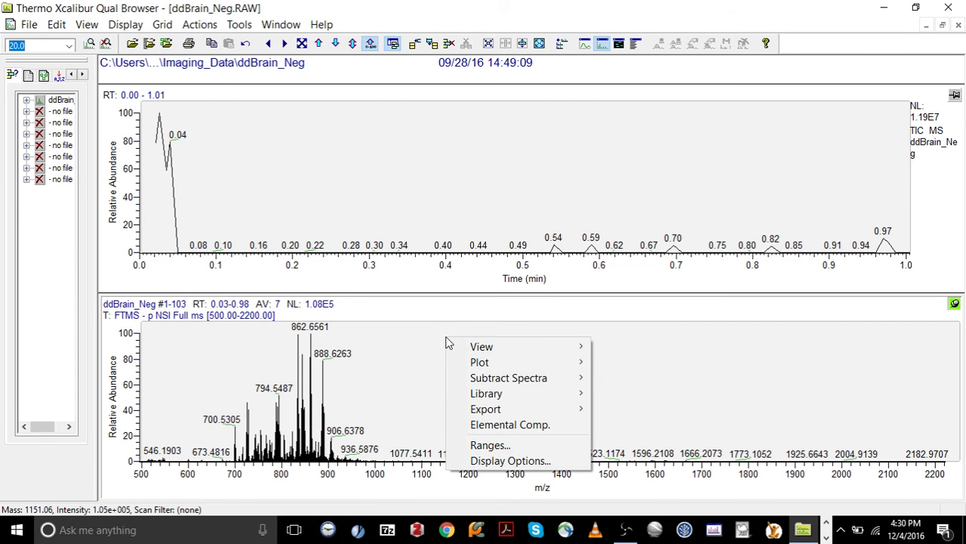
mouse_move(463, 349)
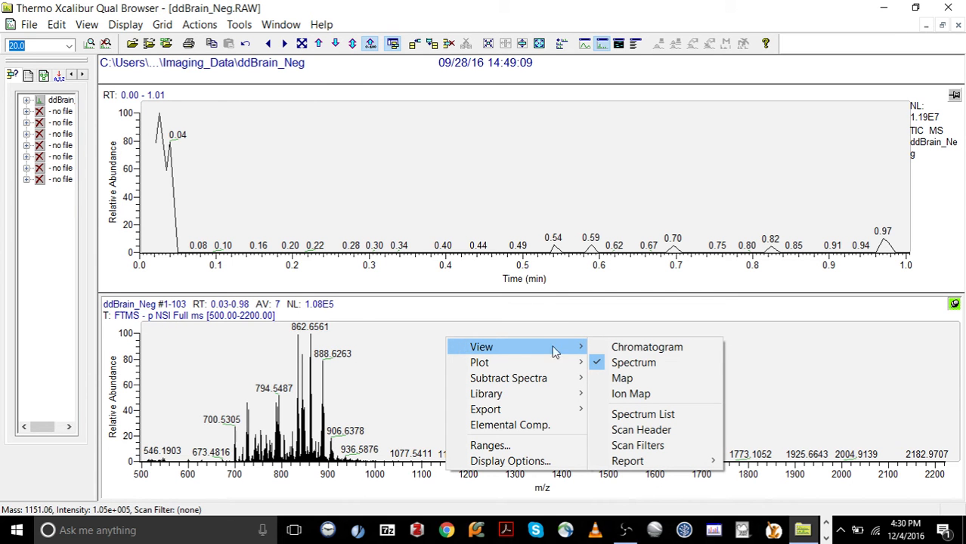
left_click(620, 414)
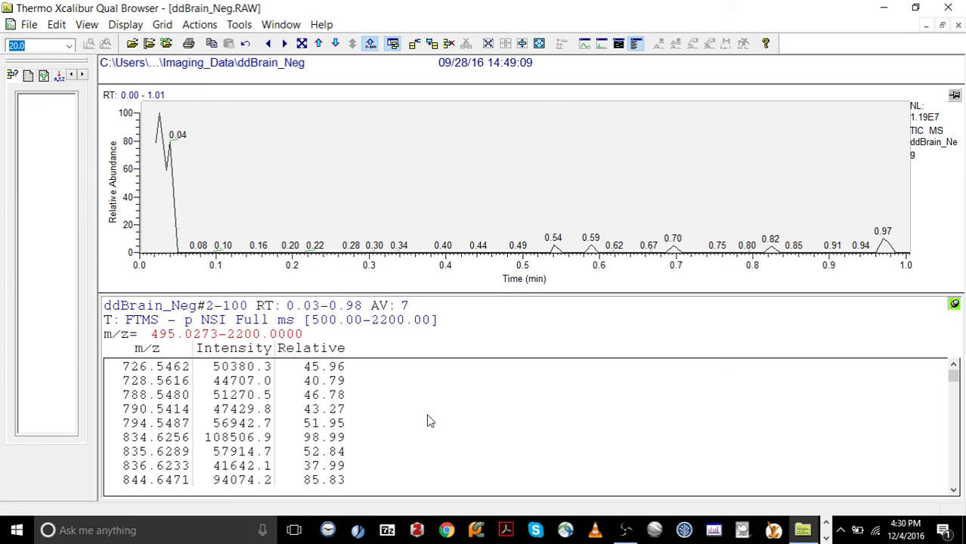
Set the spectrum list's display options to show all peaks instead of only the top 20
scroll(427, 421, "down", 1)
scroll(428, 421, "down", 3)
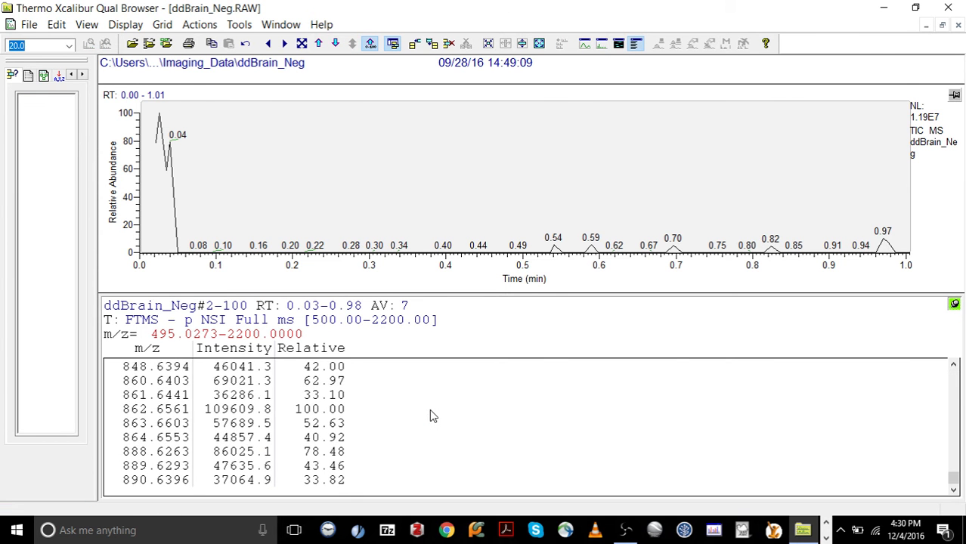
scroll(430, 416, "up", 4)
right_click(392, 391)
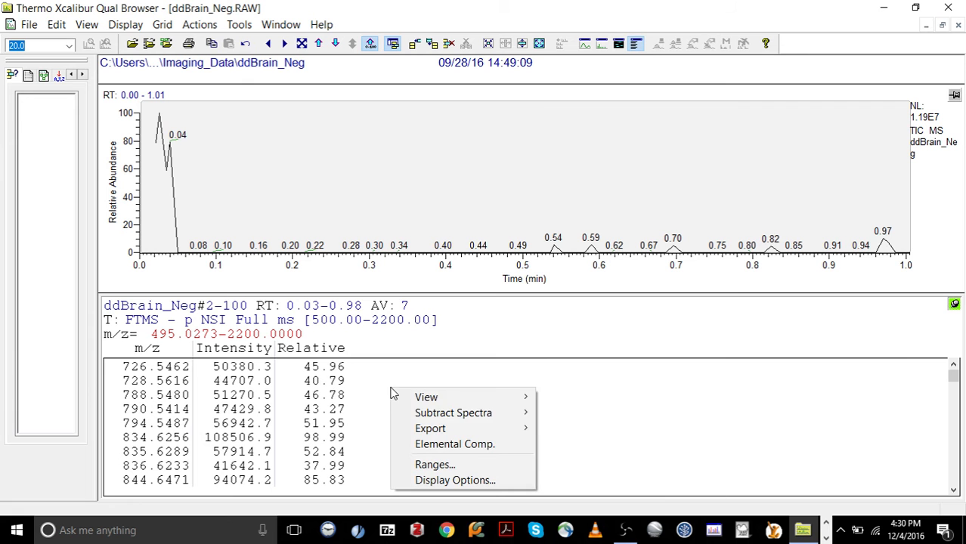
left_click(452, 481)
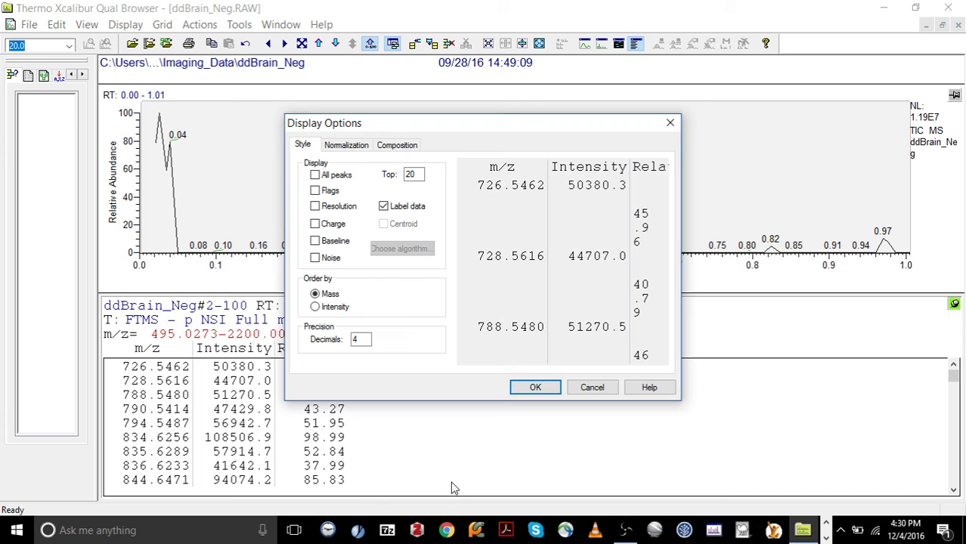
left_click_drag(420, 174, 408, 175)
left_click(333, 175)
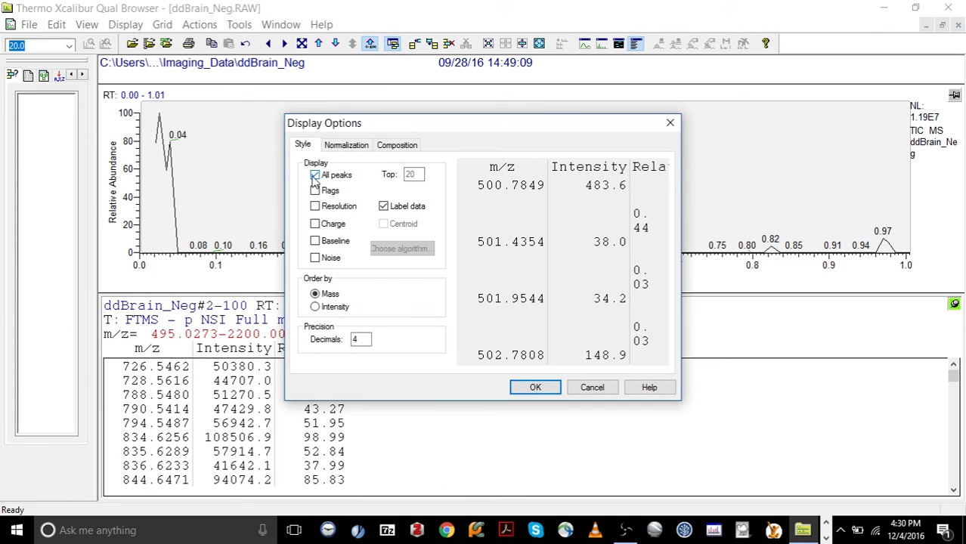
left_click(532, 387)
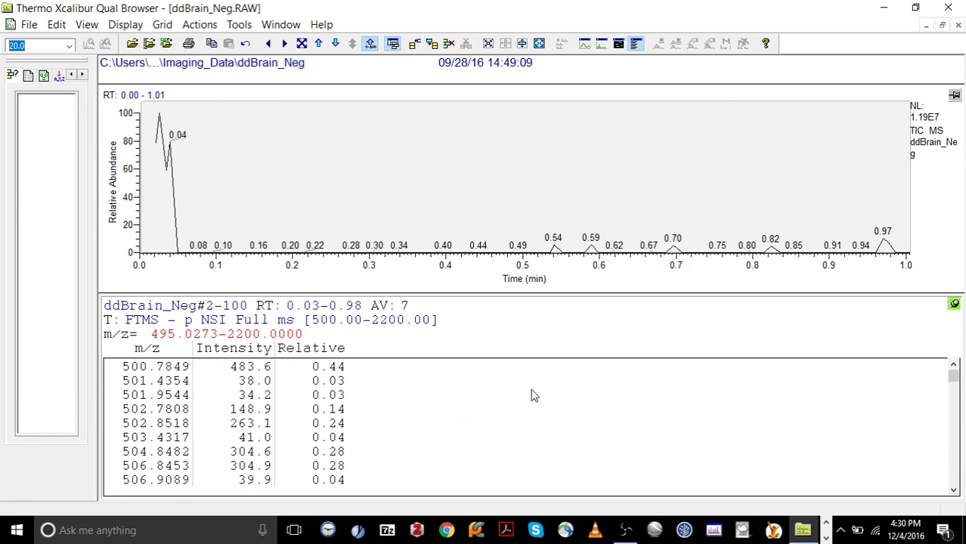
Export the spectrum list to the clipboard with exact masses
right_click(365, 378)
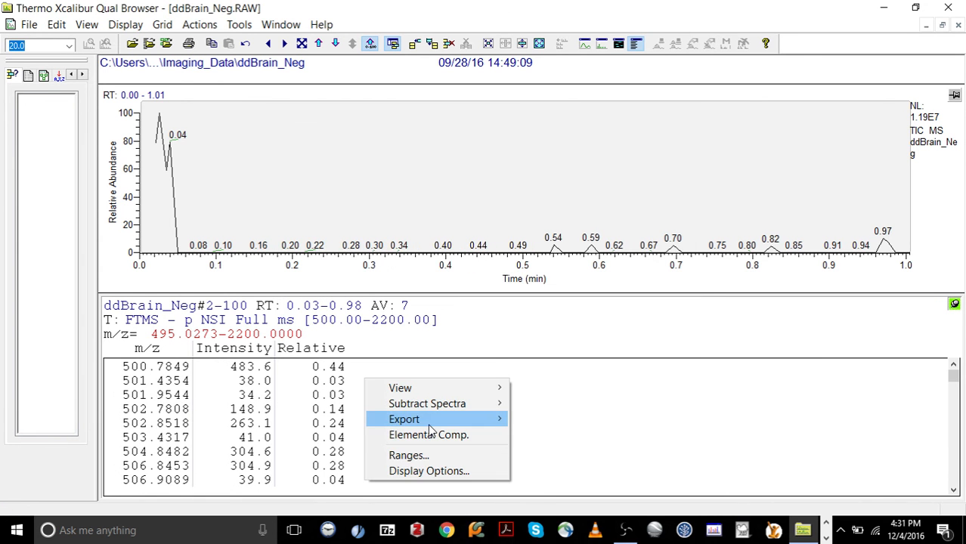
mouse_move(428, 422)
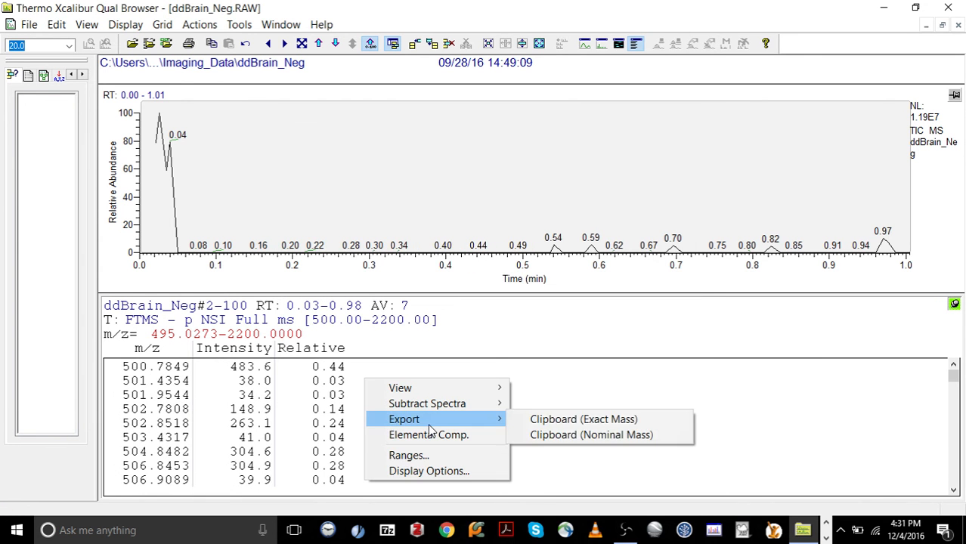
left_click(535, 420)
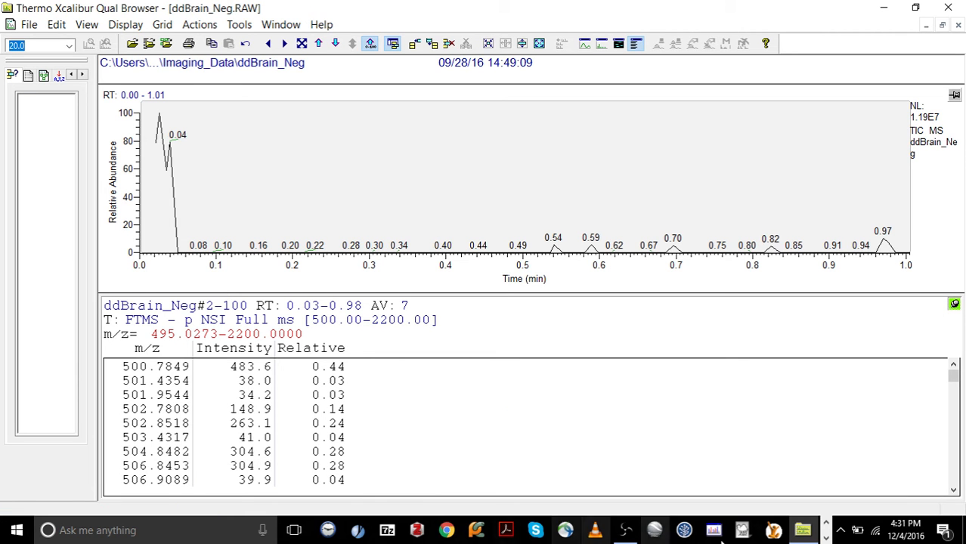
Switch to Excel, create a blank workbook, and paste the exported spectrum into it
left_click(827, 533)
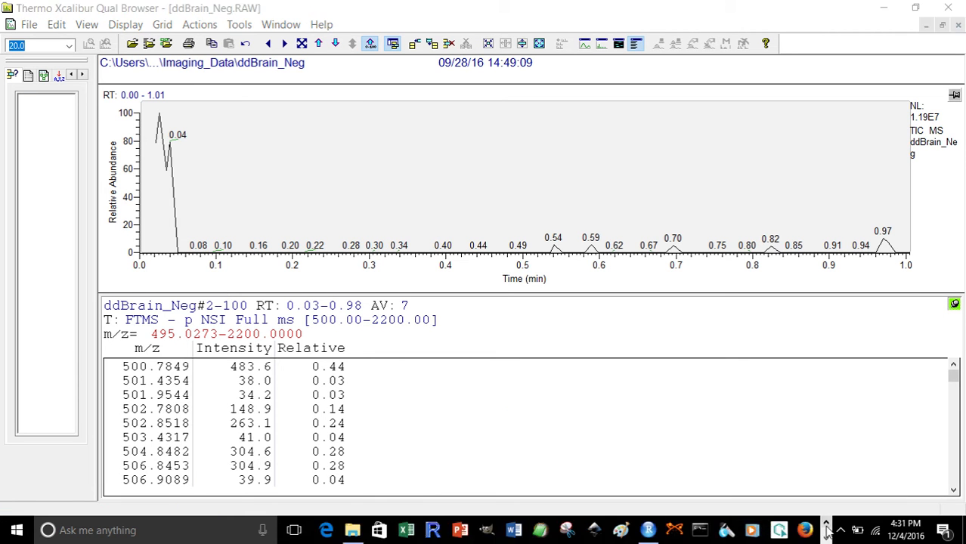
left_click(416, 532)
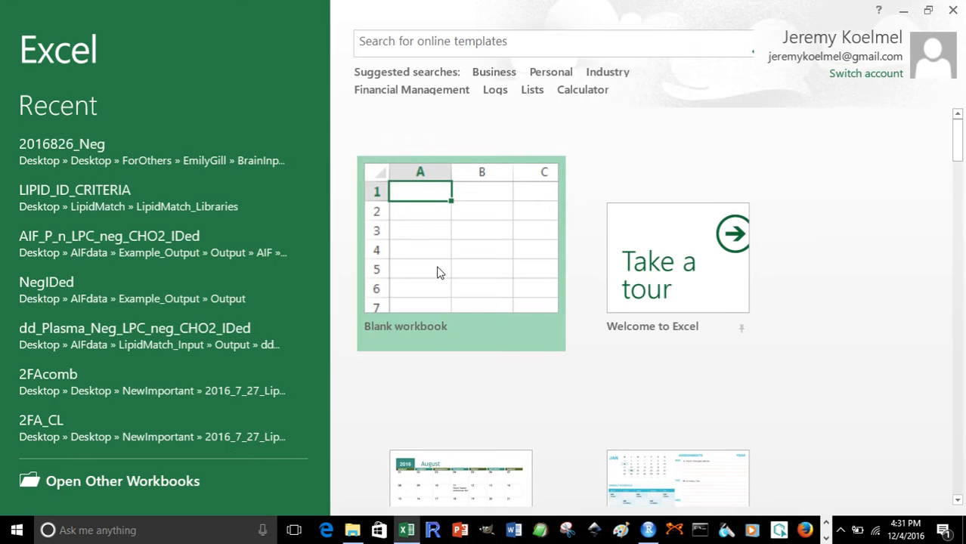
left_click(439, 242)
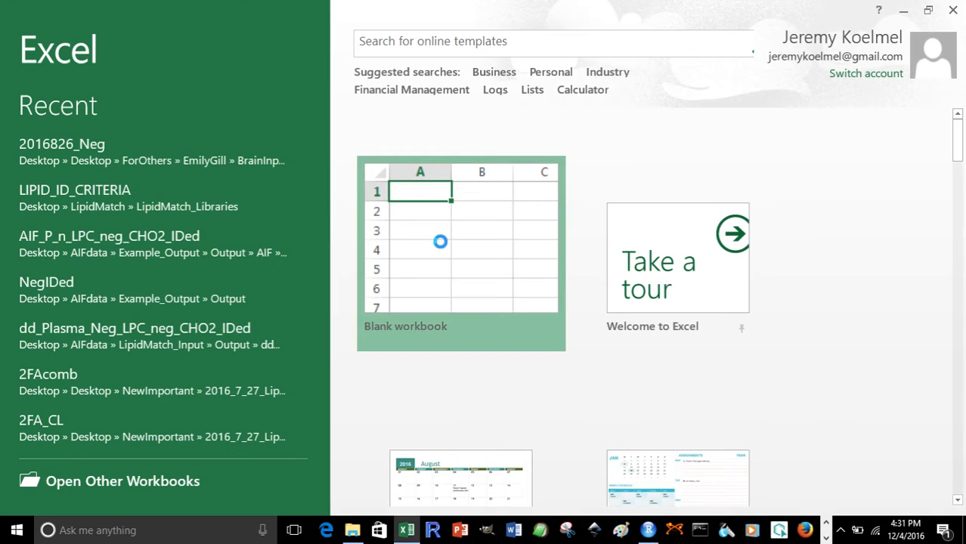
key("ctrl+v")
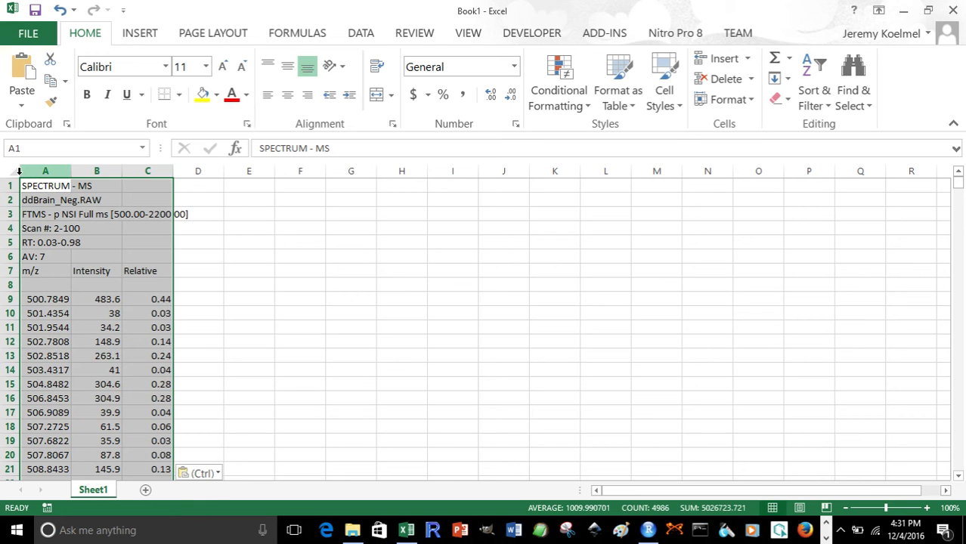
Delete the six metadata rows and the blank row so the m/z, Intensity, Relative labels sit directly above the data
left_click_drag(10, 185, 10, 257)
right_click(65, 231)
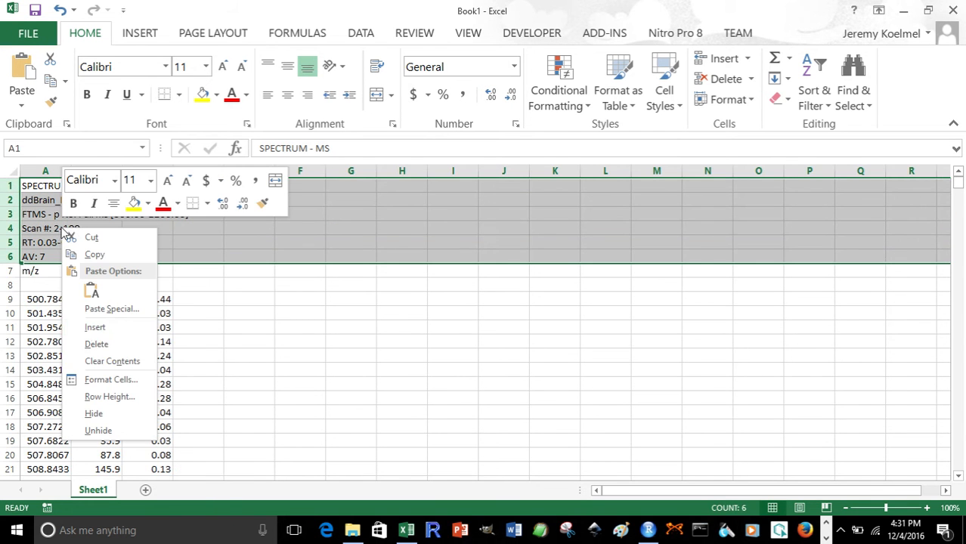
left_click(96, 344)
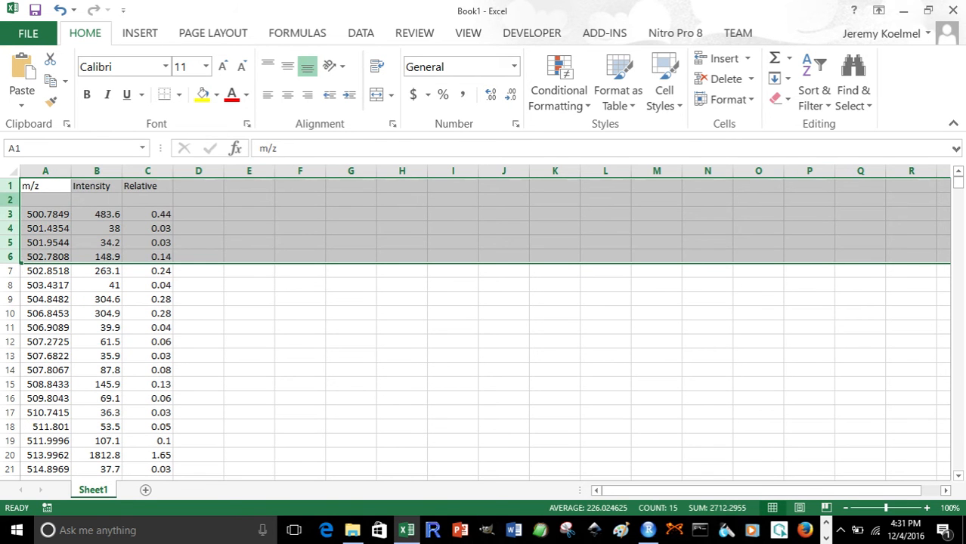
left_click(10, 200)
right_click(30, 200)
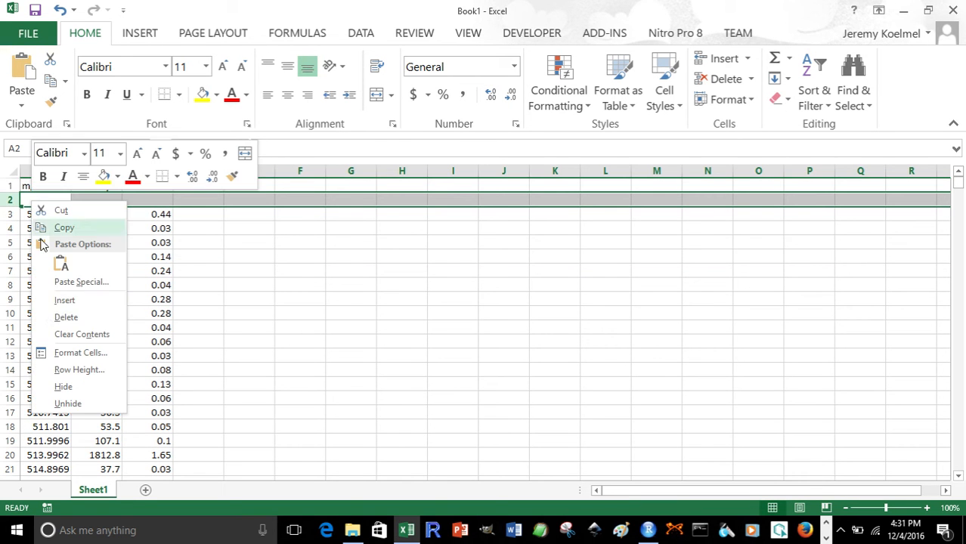
left_click(59, 315)
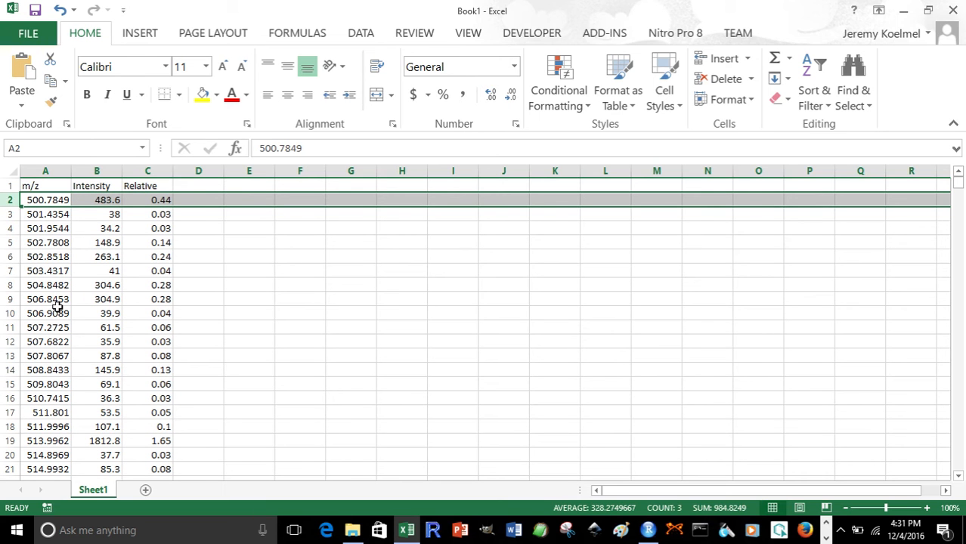
Insert a blank column before the m/z column
left_click(32, 186)
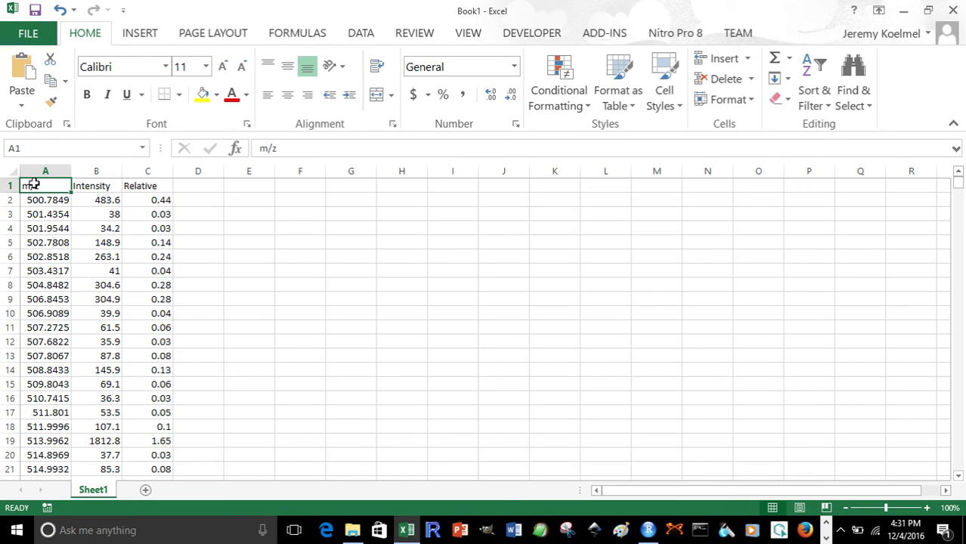
left_click(78, 189)
left_click(130, 189)
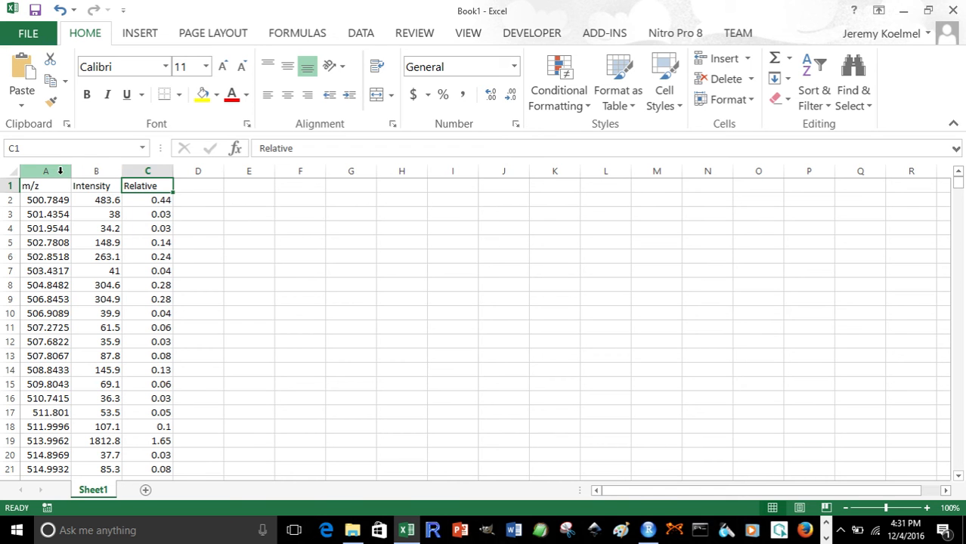
left_click_drag(60, 171, 136, 178)
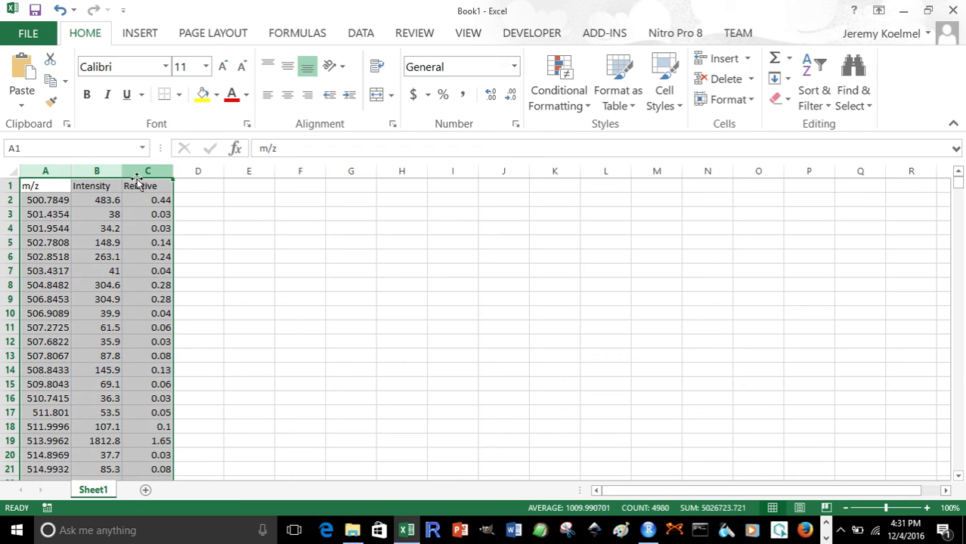
left_click(187, 213)
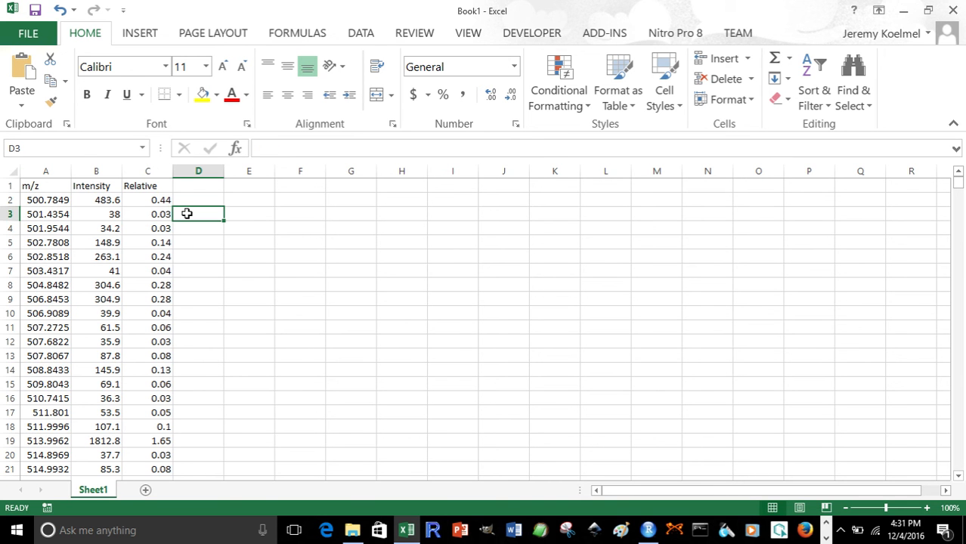
left_click_drag(47, 169, 198, 191)
left_click(47, 186)
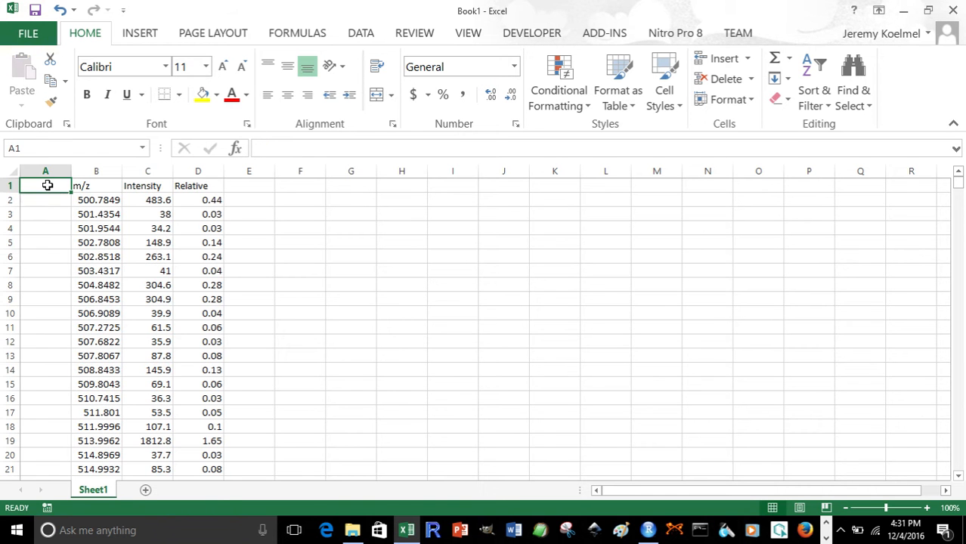
Head the new column rowID and fill it with sequential numbers starting 1, 2 down the whole data range
type("rowID")
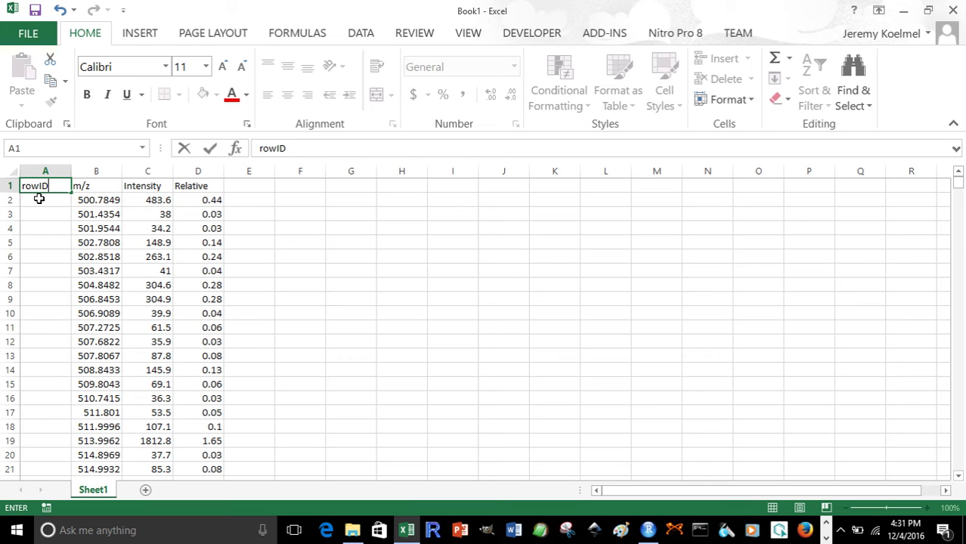
left_click(39, 199)
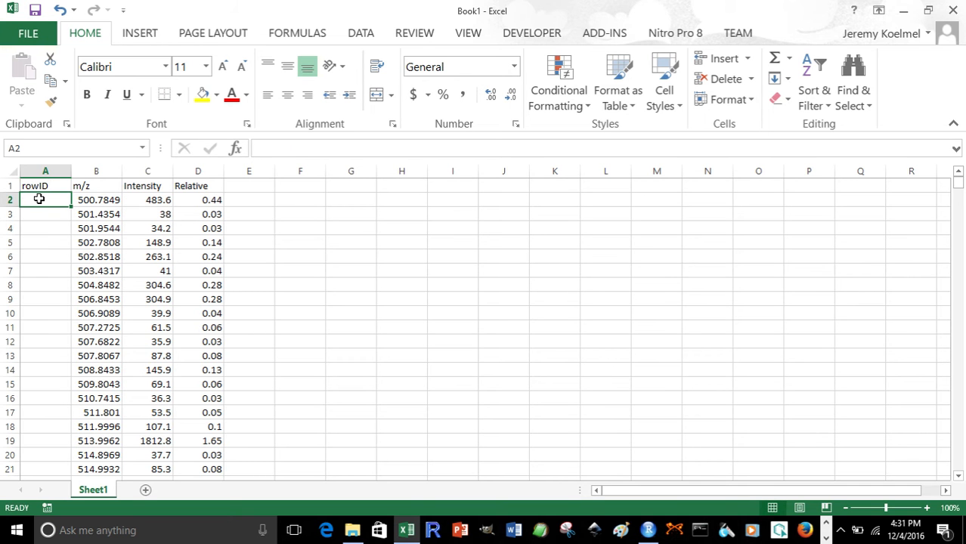
type("1")
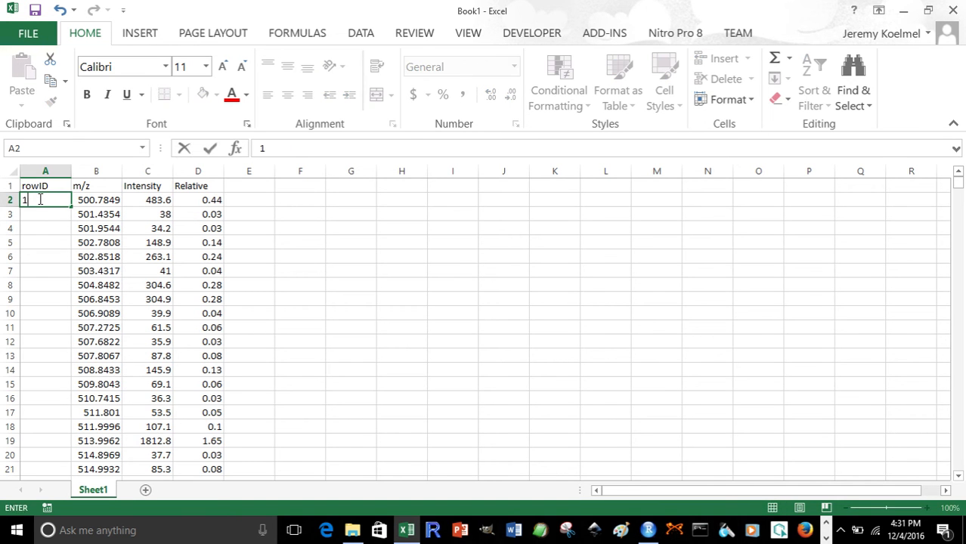
key("Return")
type("2")
key("Return")
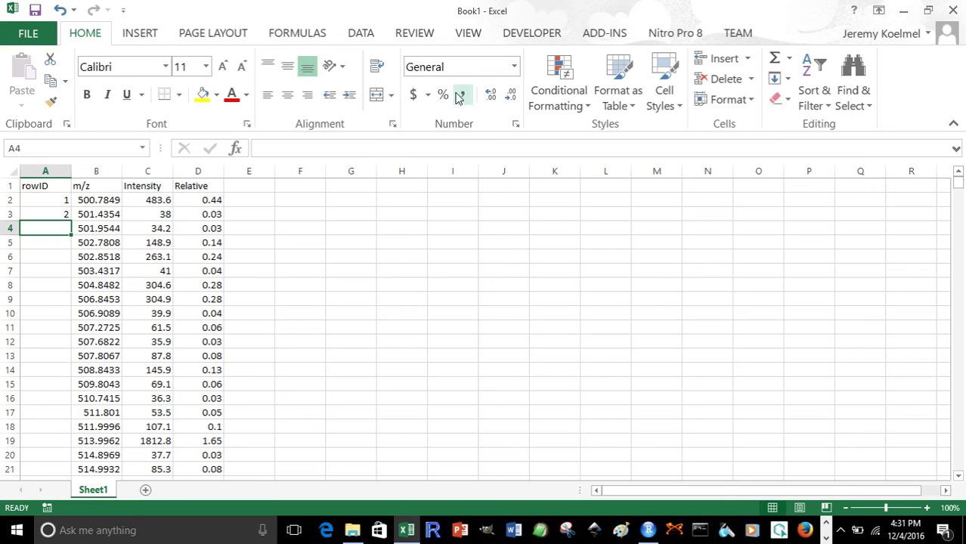
left_click_drag(43, 200, 45, 212)
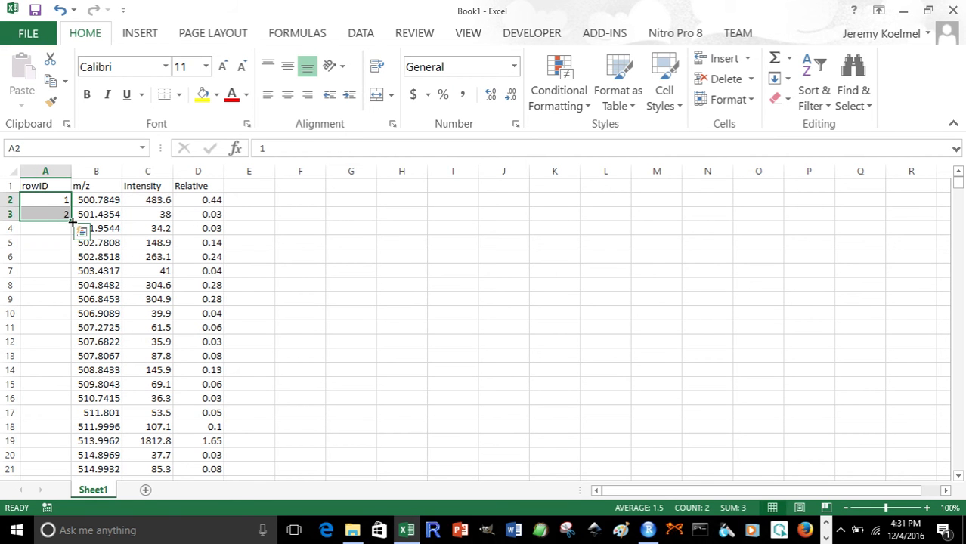
double_click(72, 221)
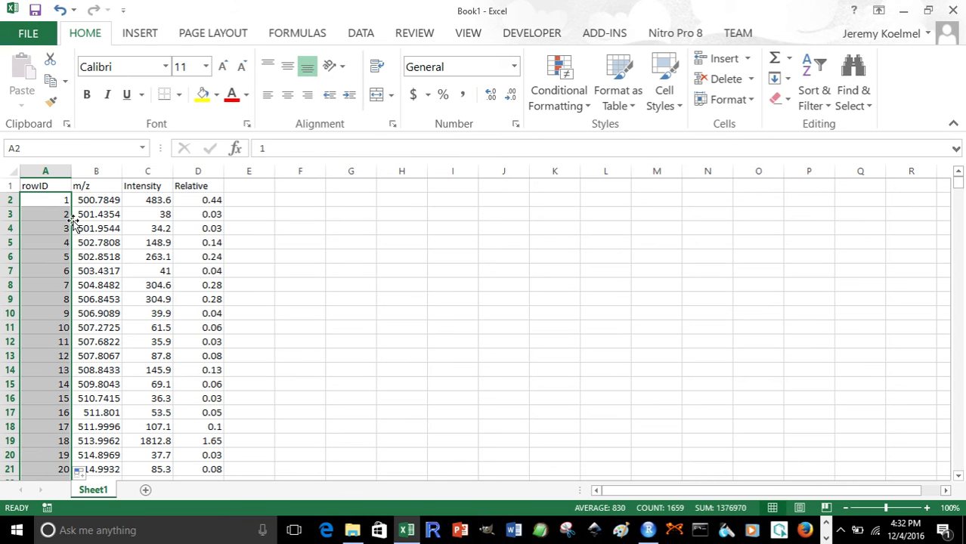
scroll(86, 189, "down", 20)
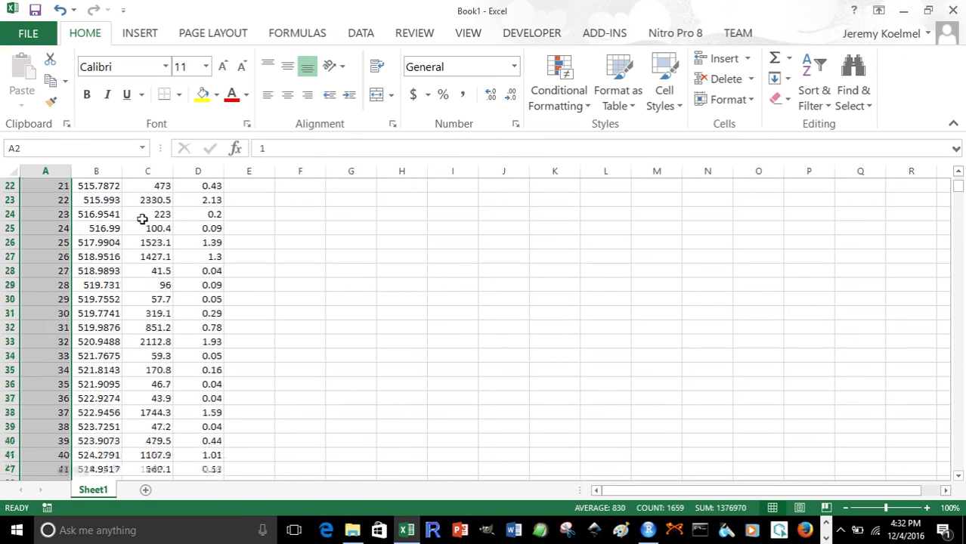
Insert a blank column before the Intensity column and head it RT
left_click_drag(958, 195, 925, 179)
left_click(133, 171)
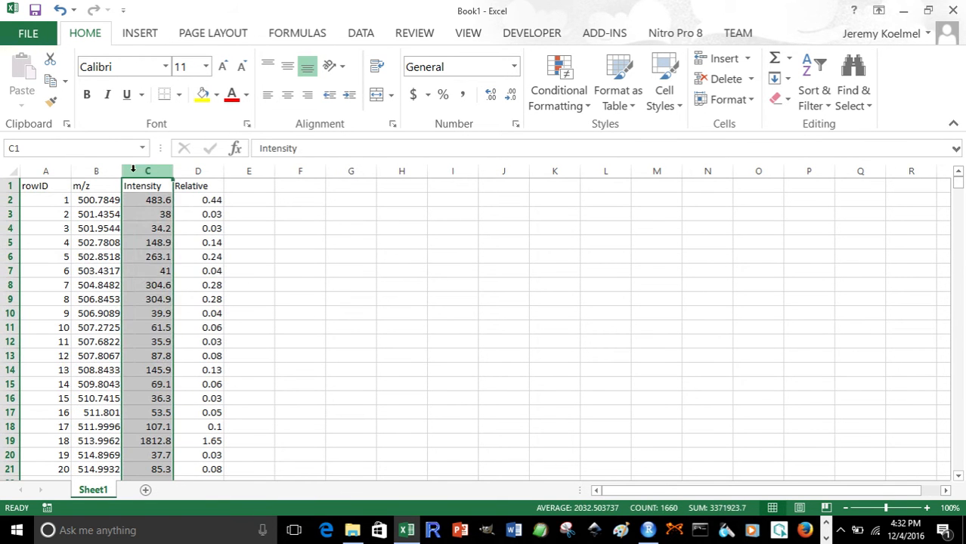
right_click(133, 171)
left_click(169, 272)
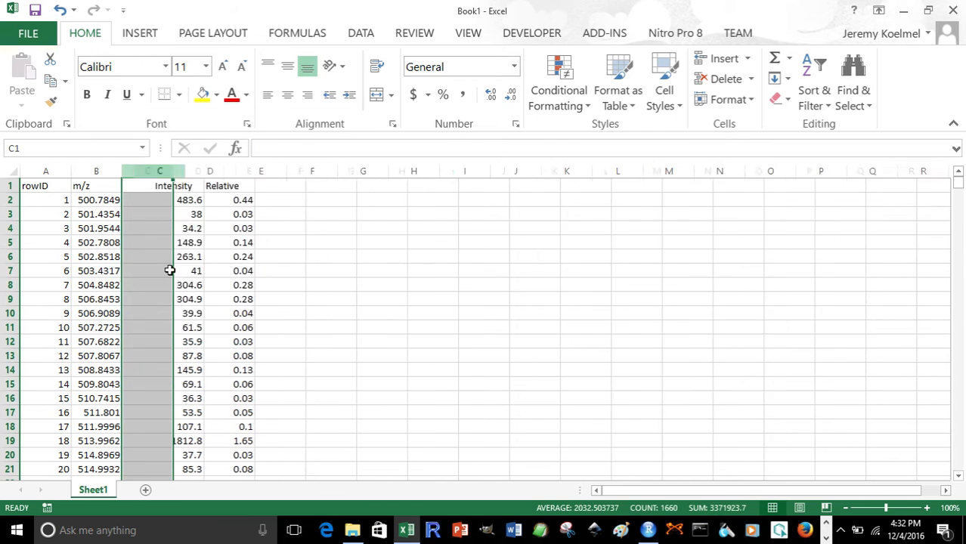
left_click(145, 187)
type("RT")
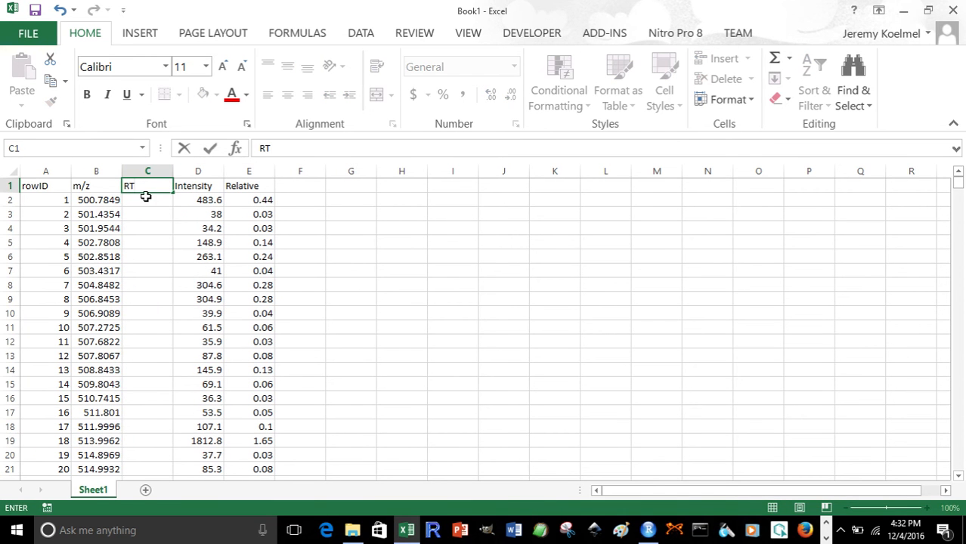
key("Return")
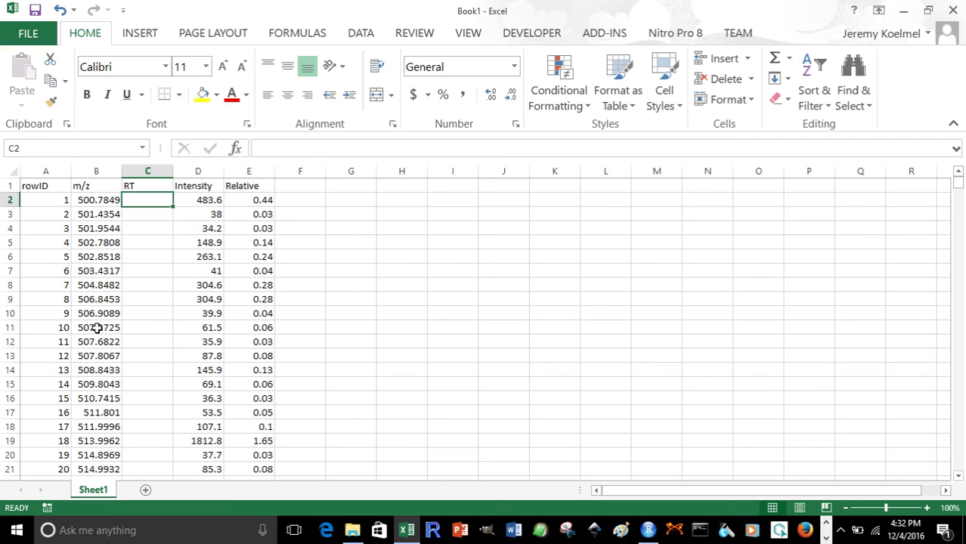
Enter 0.5 as the retention time in the first RT cell and fill it down the entire RT column
left_click_drag(539, 13, 484, 114)
left_click(497, 31)
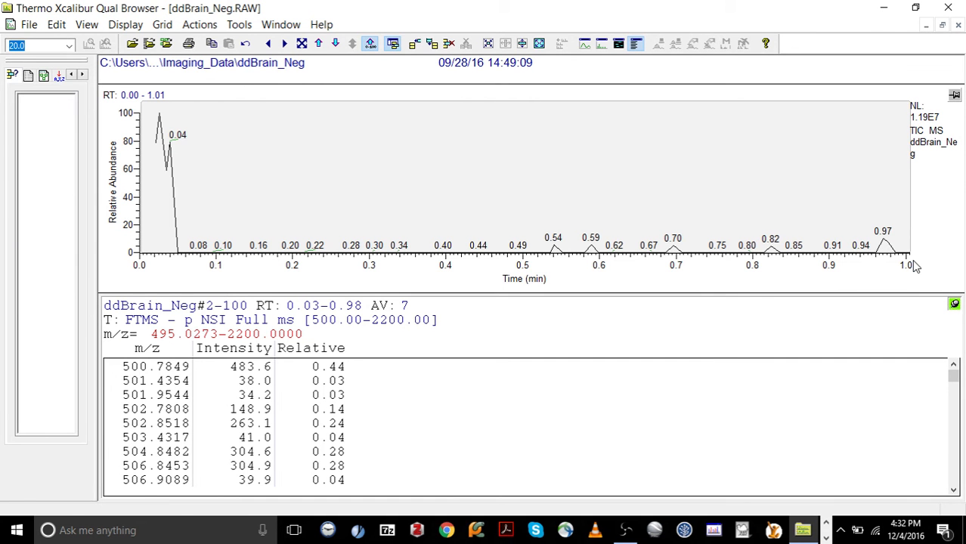
left_click(882, 9)
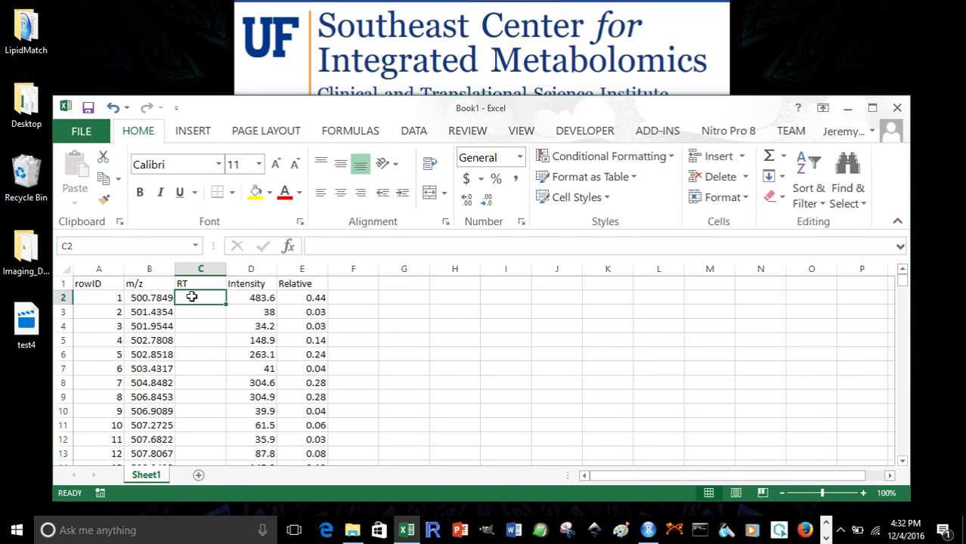
type("0.")
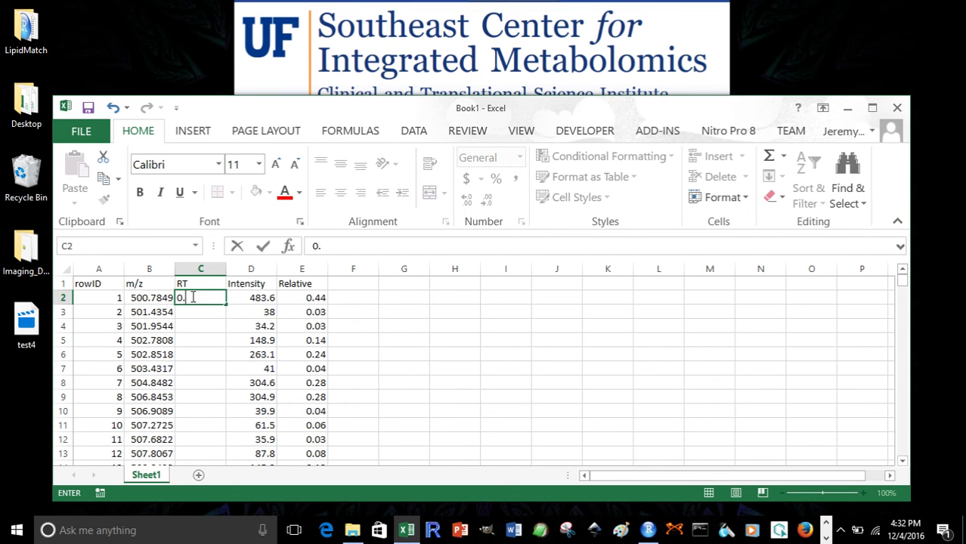
type("5")
left_click(191, 326)
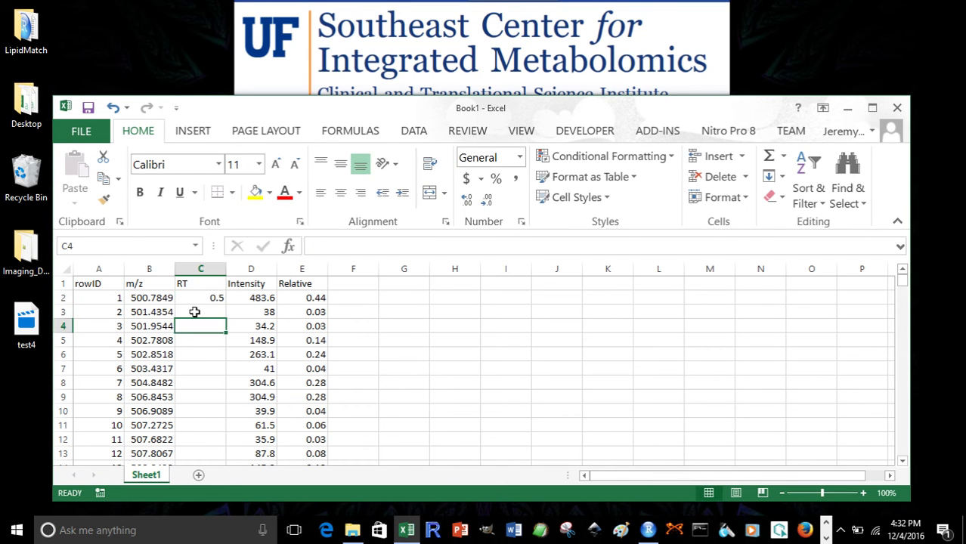
left_click(198, 309)
left_click(217, 300)
double_click(218, 303)
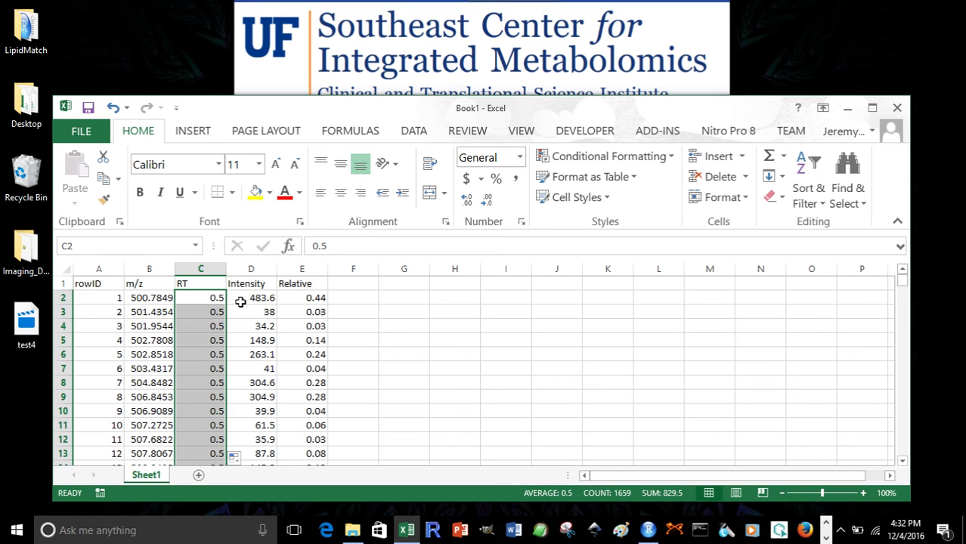
left_click_drag(104, 300, 278, 297)
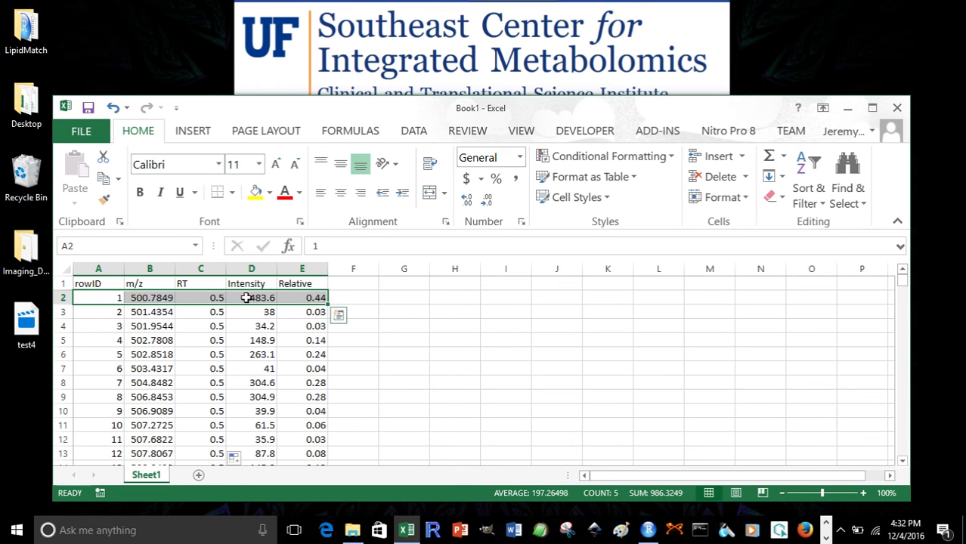
left_click(201, 298)
left_click(200, 283)
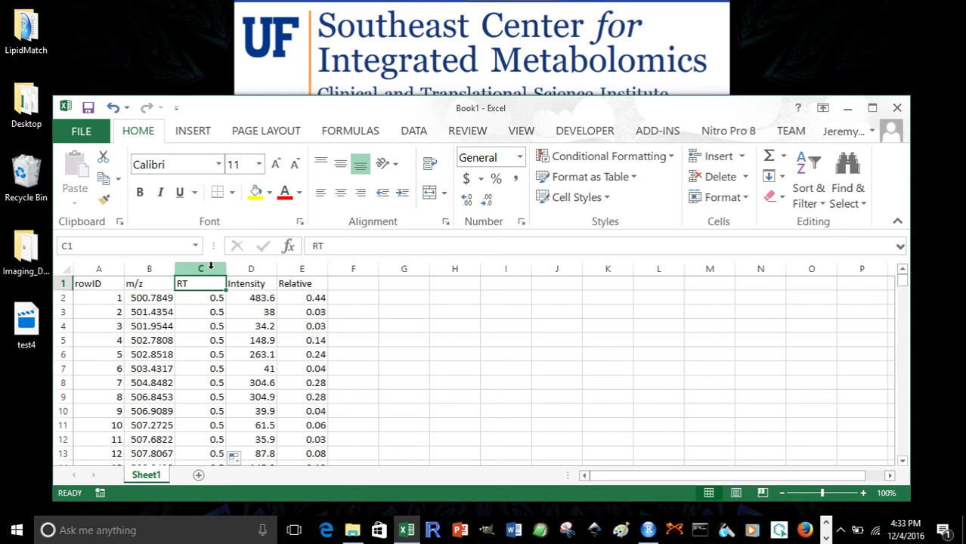
left_click(196, 311)
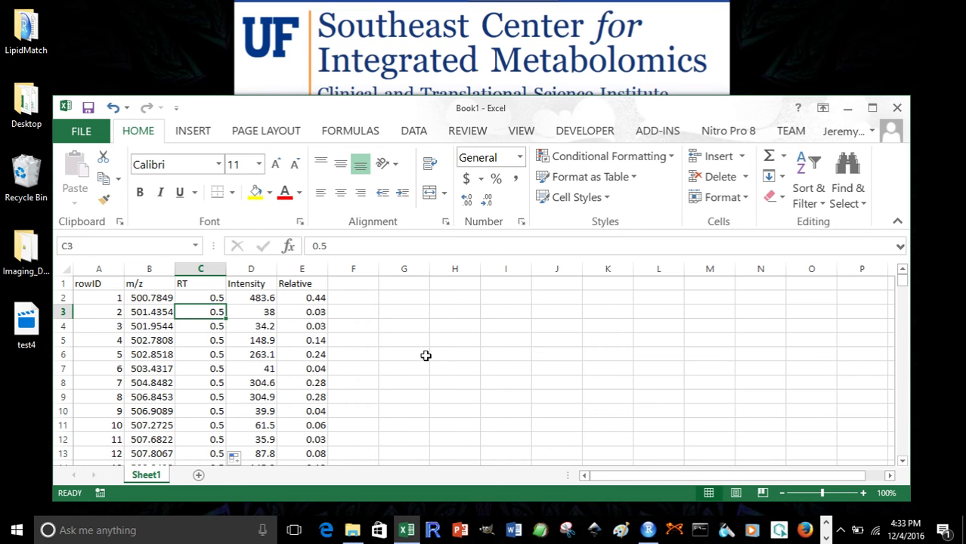
Open Save As and browse to the LipidMatch_Input folder inside Imaging_Data on the Desktop
key("ctrl+s")
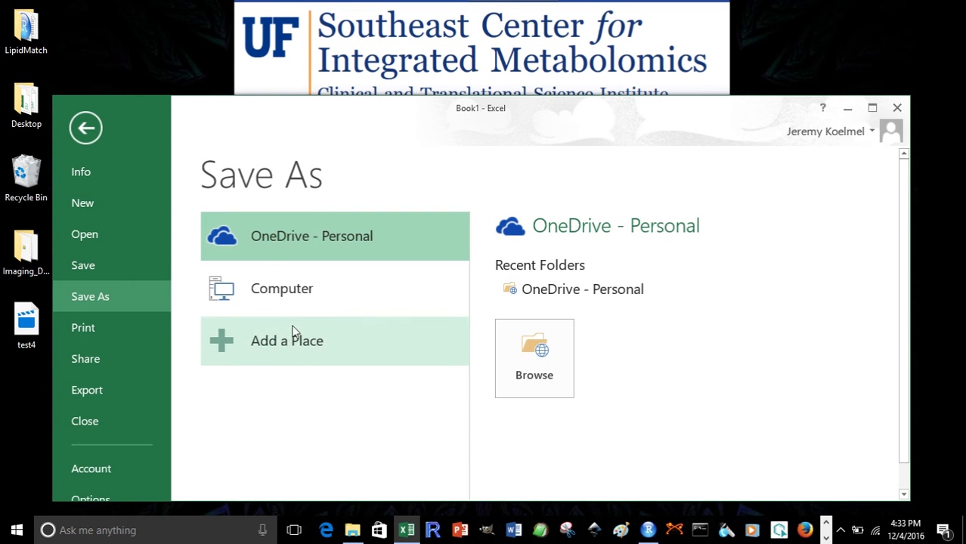
left_click(825, 527)
left_click(826, 531)
left_click(803, 530)
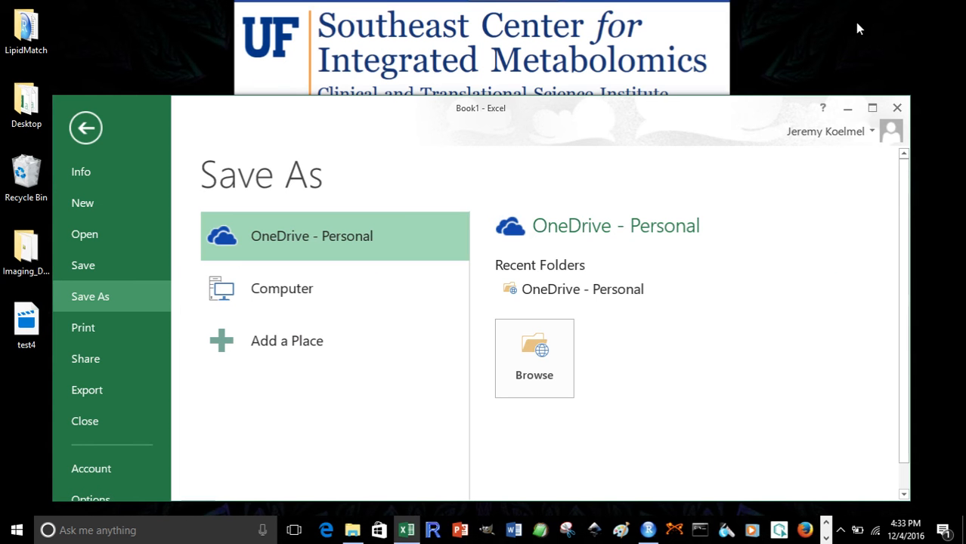
left_click(884, 7)
left_click(309, 289)
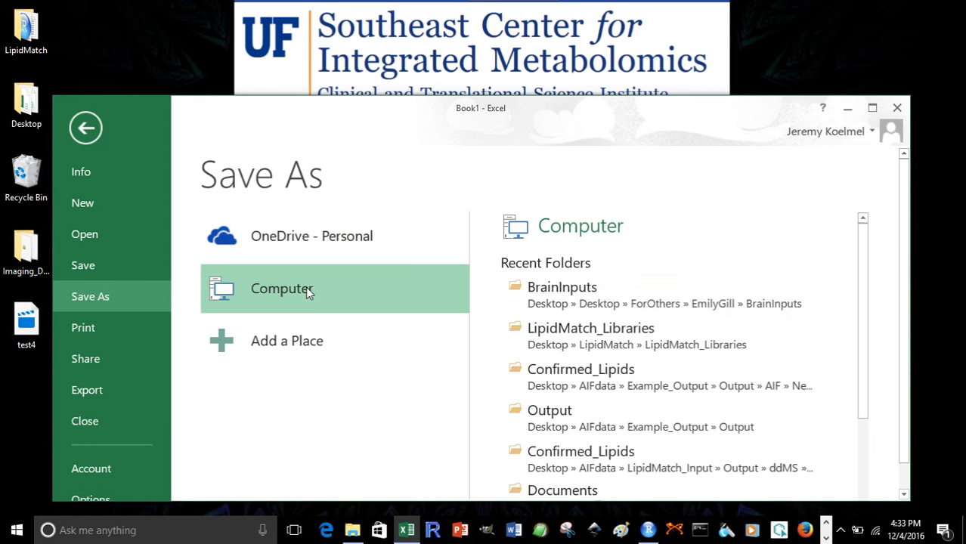
left_click(564, 303)
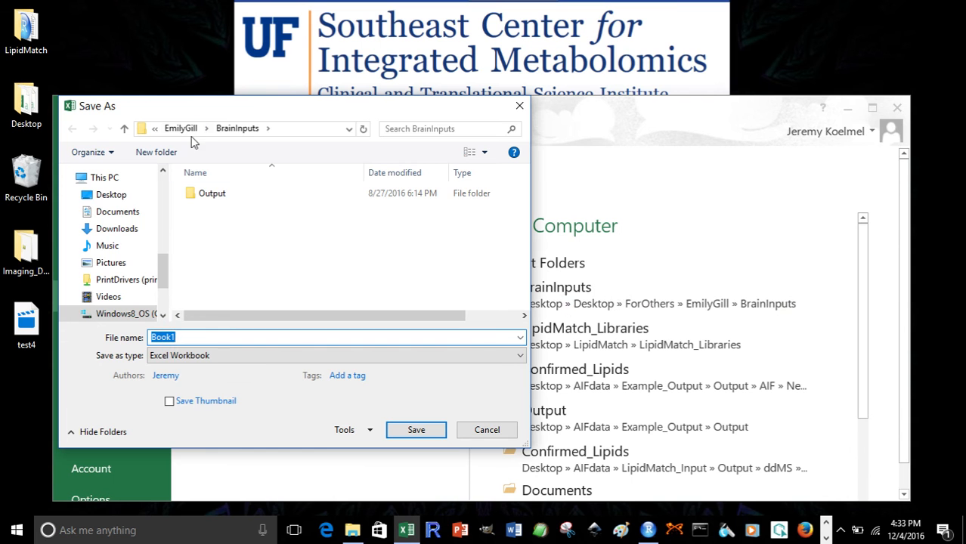
left_click(487, 430)
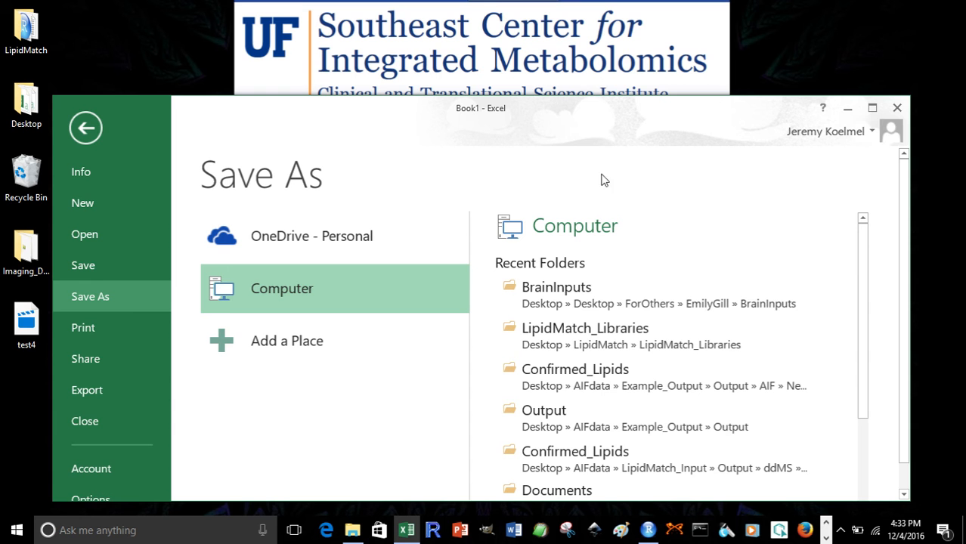
scroll(861, 406, "down", 3)
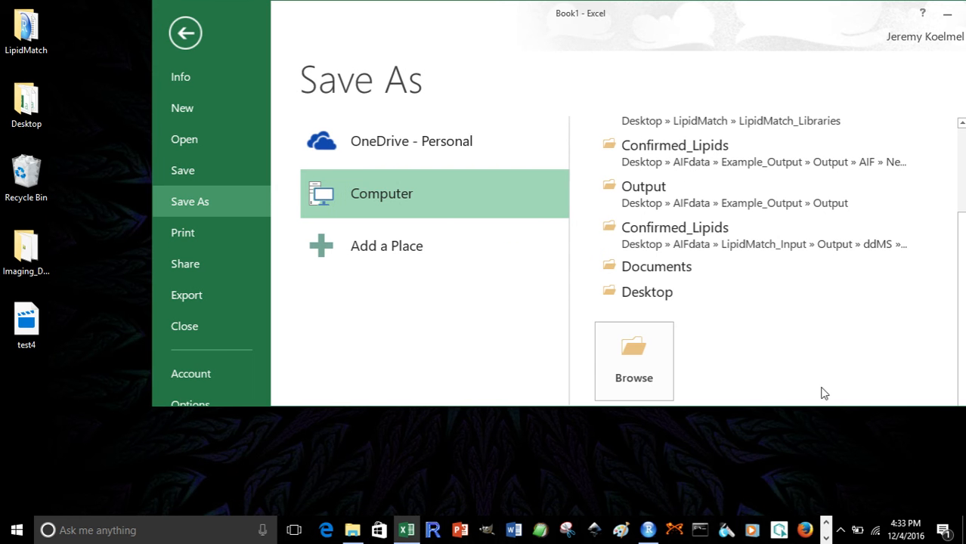
left_click(711, 295)
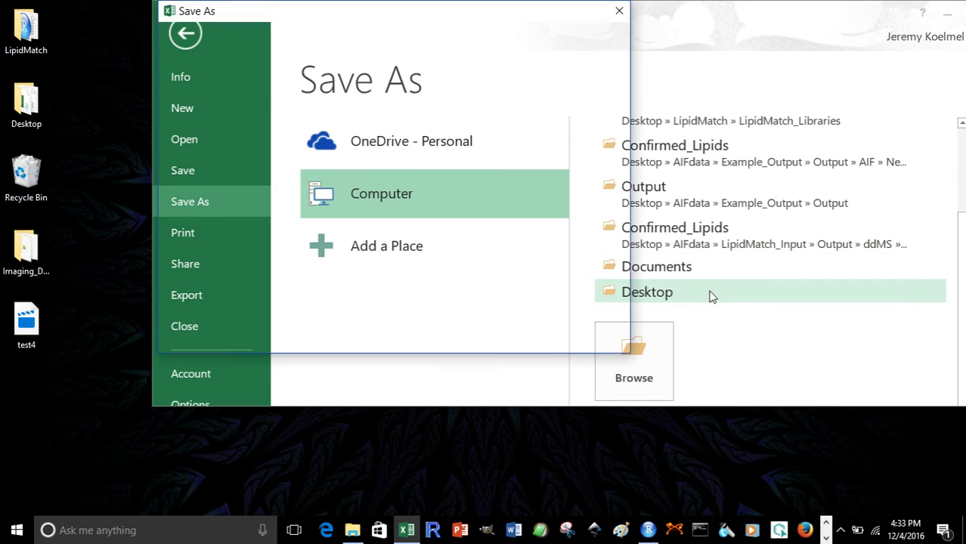
double_click(322, 115)
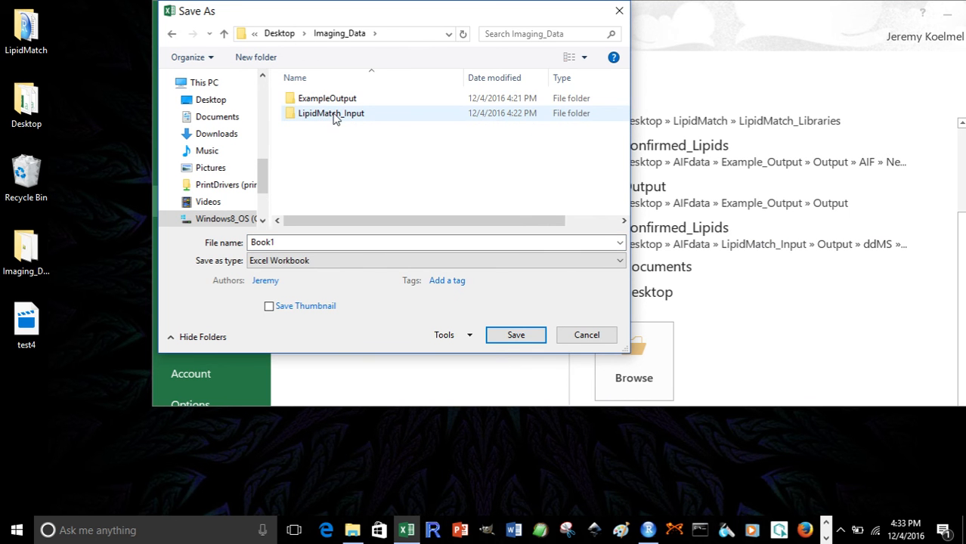
double_click(335, 117)
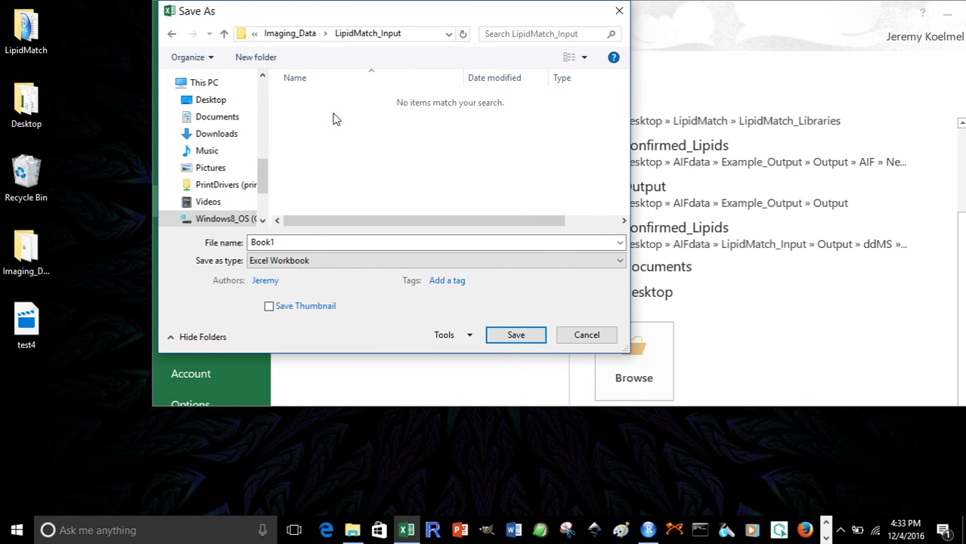
Save the sheet as CSV (Comma delimited) with file name Brain_Neg, keeping the CSV format
left_click(302, 261)
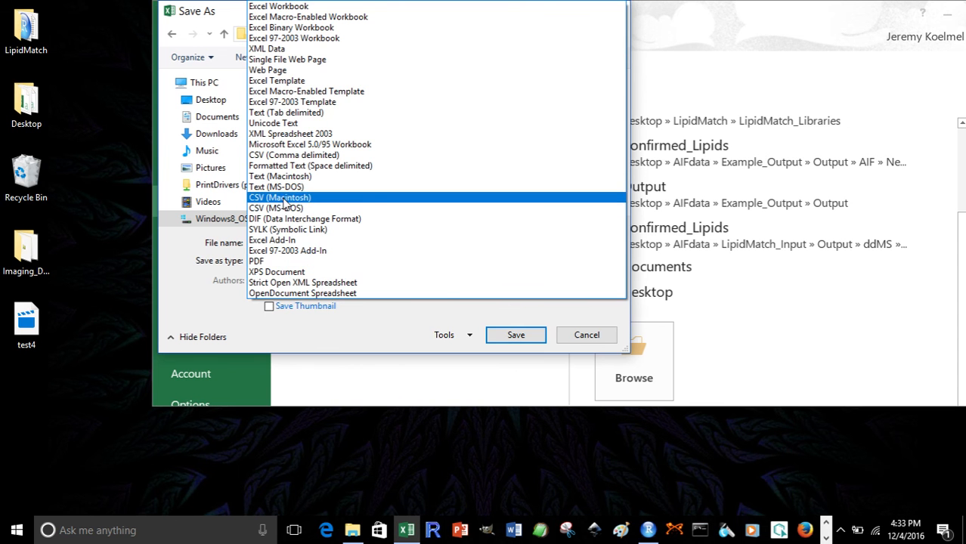
left_click(294, 158)
left_click_drag(306, 244, 157, 218)
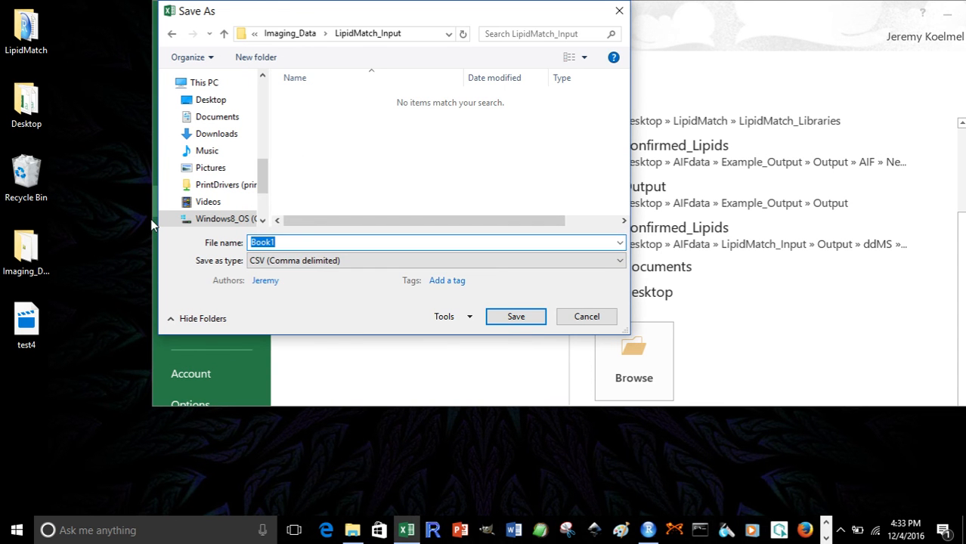
type("dd")
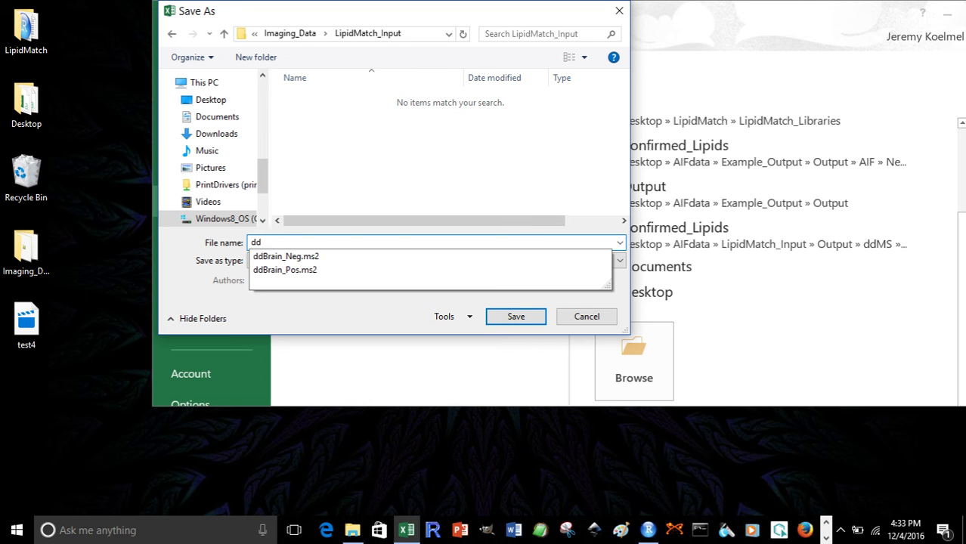
key("BackSpace")
key("BackSpace")
type("Br")
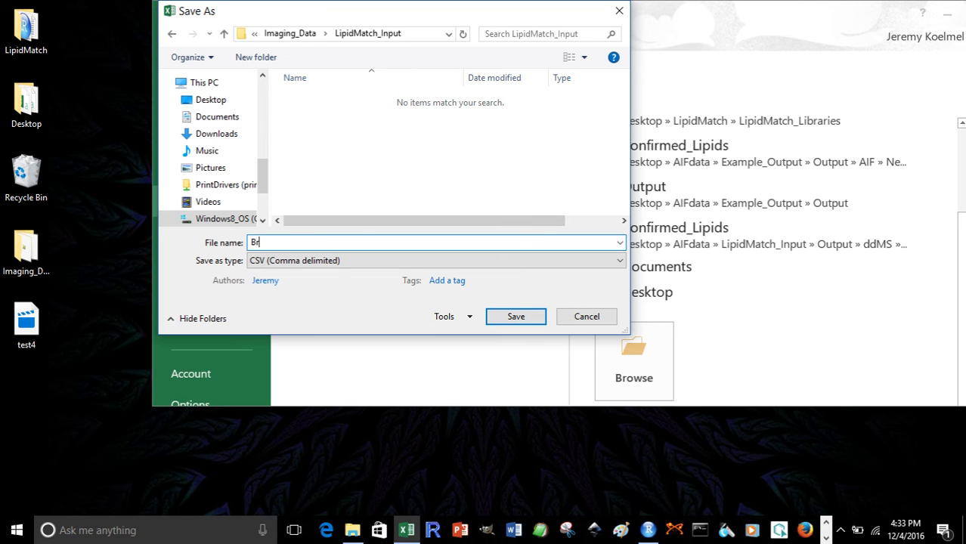
type("ain_Neg")
left_click(505, 319)
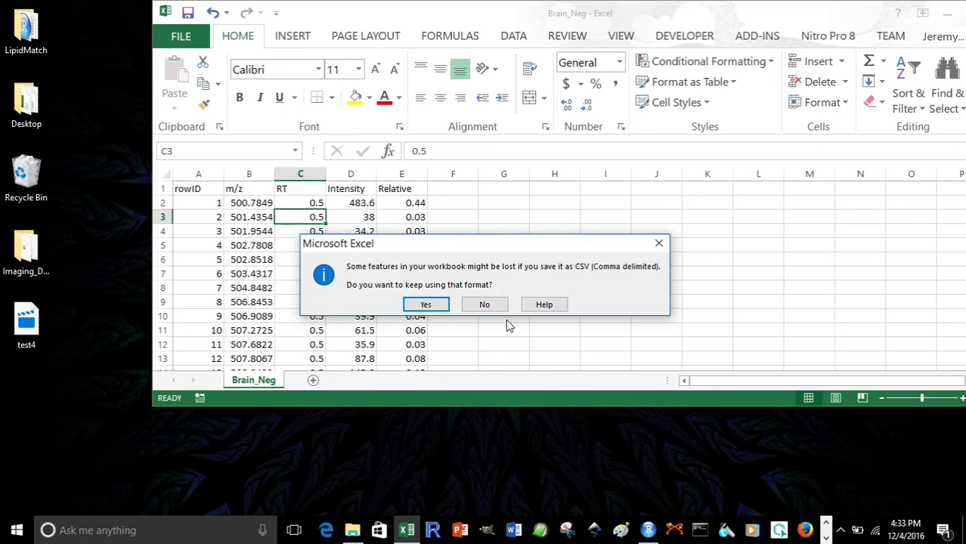
left_click(428, 303)
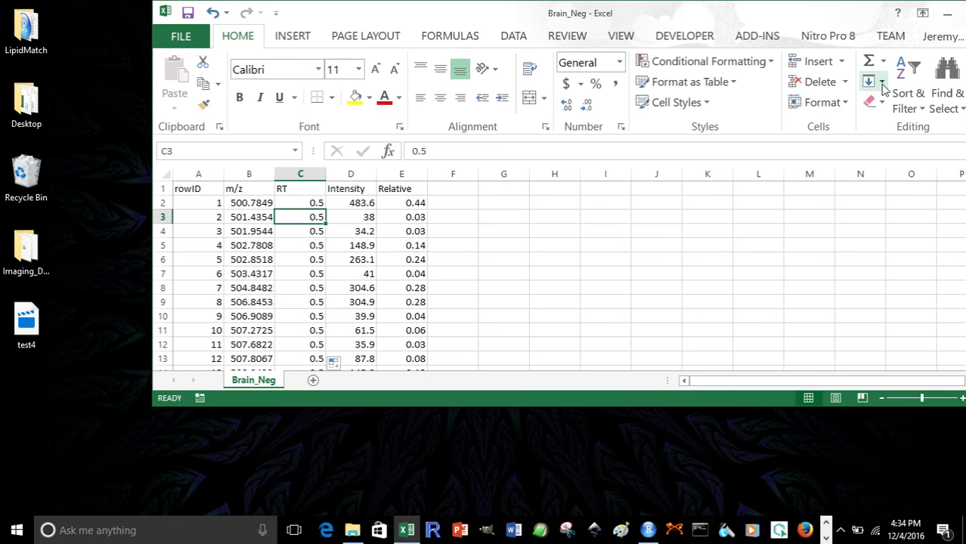
Close the Brain_Neg workbook and Excel without saving further changes
left_click_drag(804, 22, 675, 39)
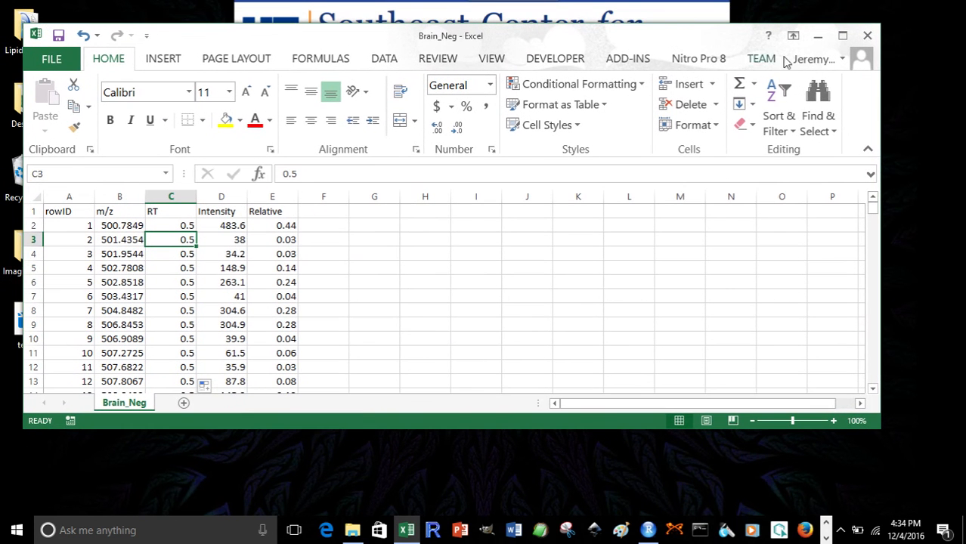
left_click(866, 36)
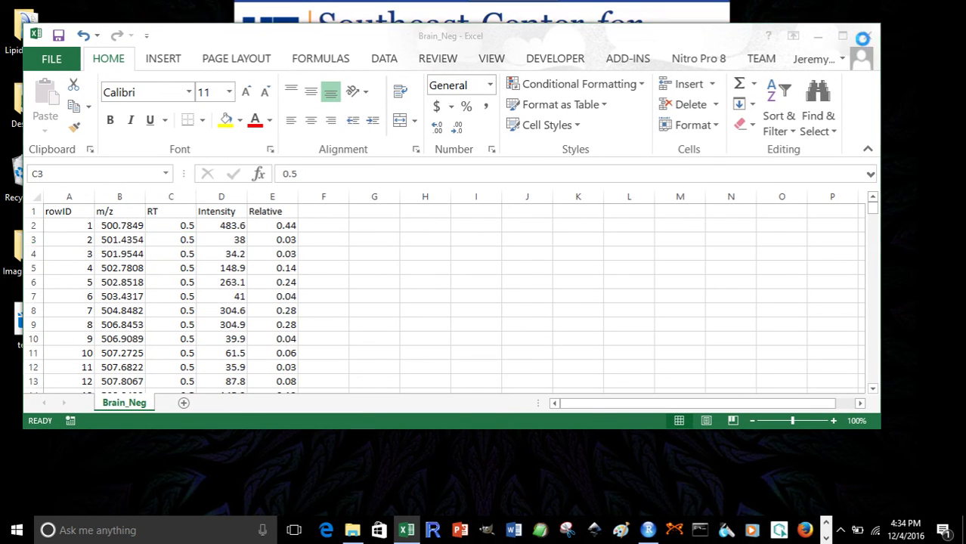
left_click(492, 280)
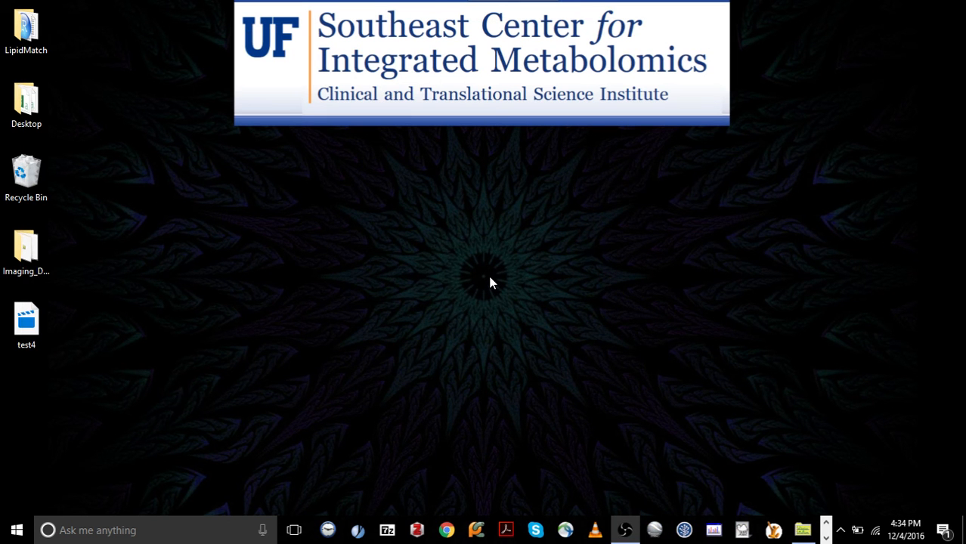
Switch back to Xcalibur and change the spectrum pane from the peak list back to the plotted spectrum
left_click(801, 529)
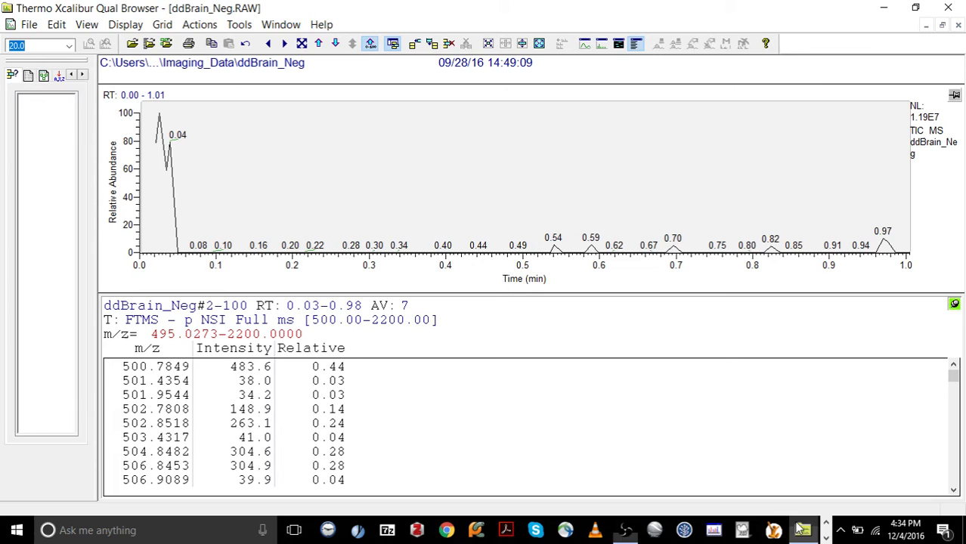
right_click(455, 314)
mouse_move(588, 330)
left_click(639, 340)
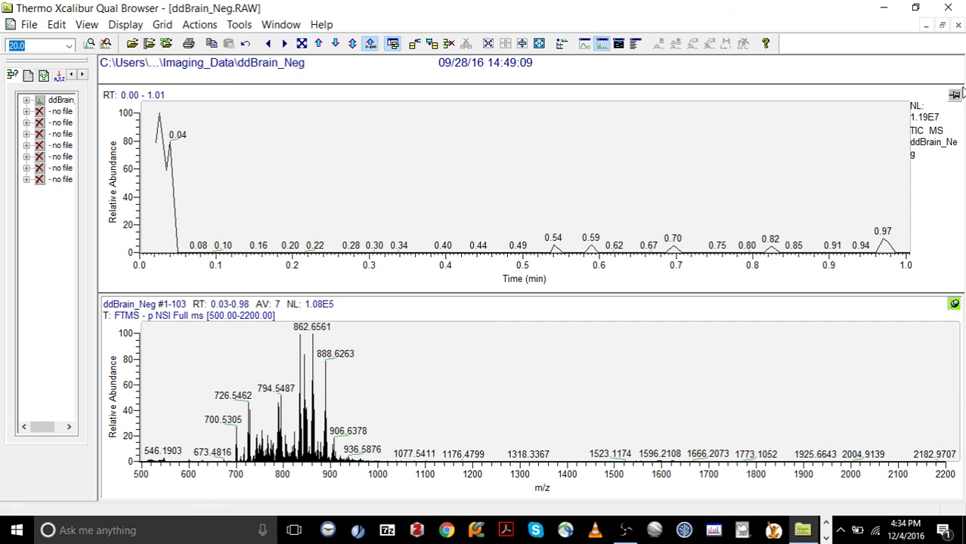
Close Xcalibur and open the Imaging_Data folder from the desktop
left_click(956, 99)
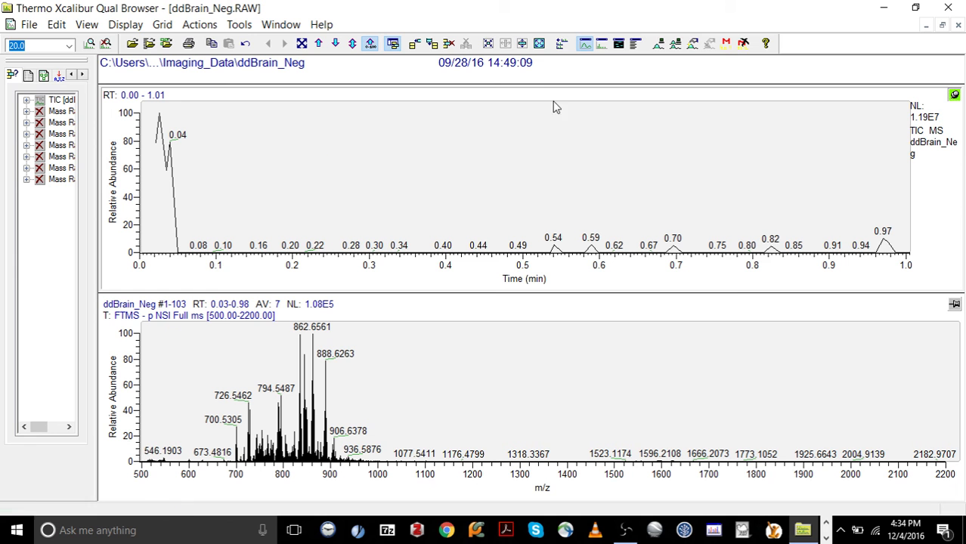
left_click(949, 9)
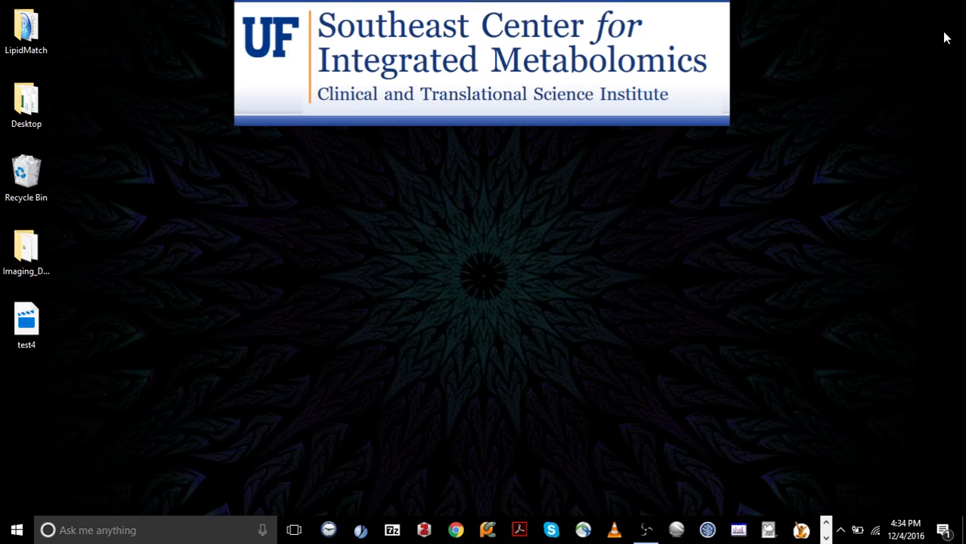
double_click(26, 254)
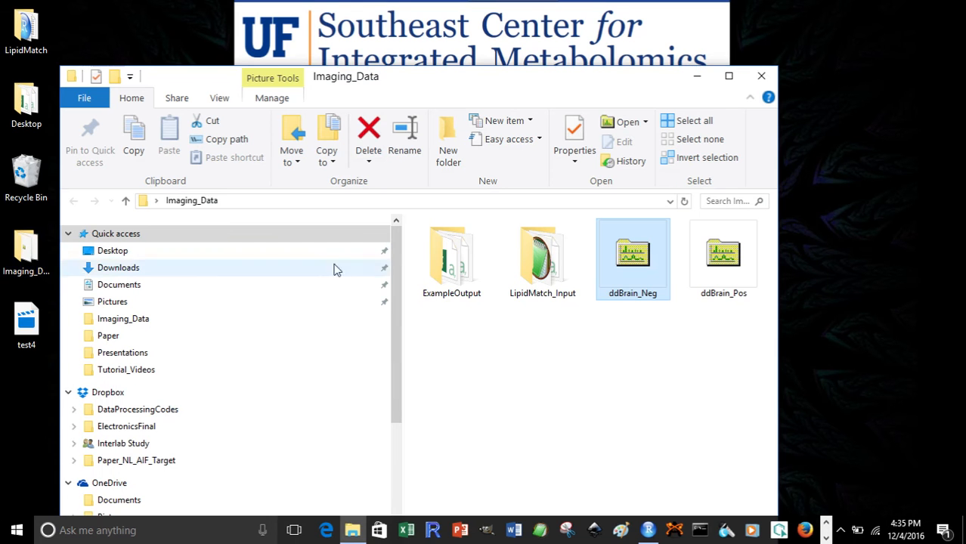
Open the LipidMatch_Input folder and delete the ddBrain_Pos file from it
double_click(541, 273)
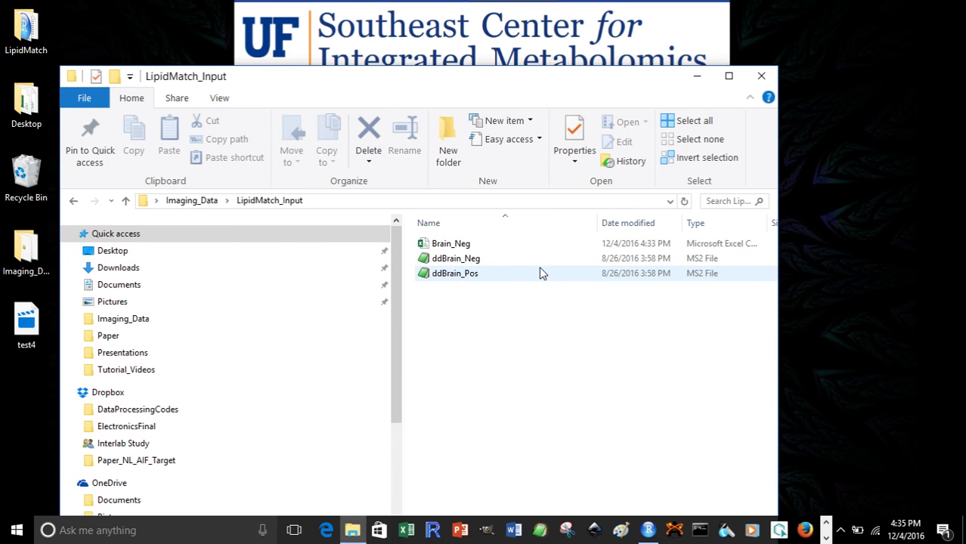
left_click(465, 247)
left_click(462, 259)
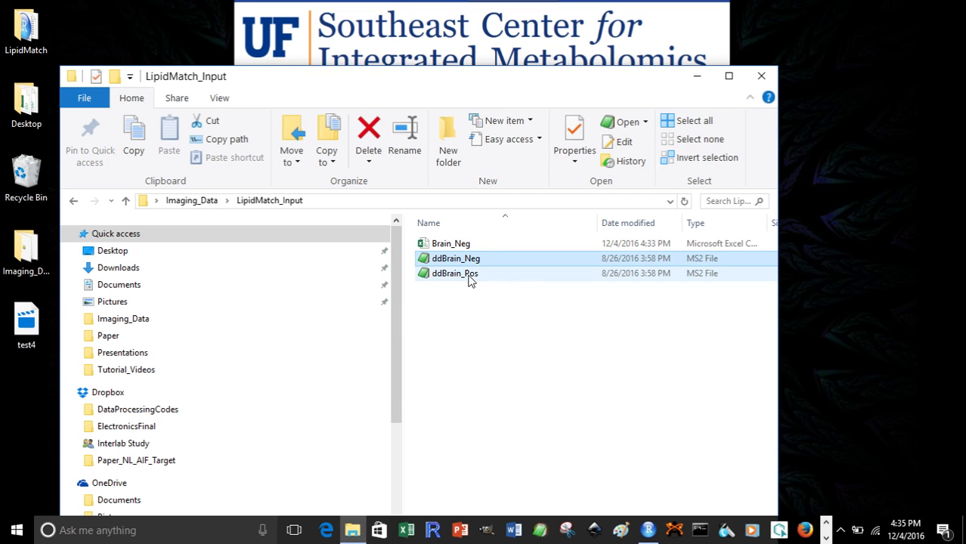
left_click(466, 276)
right_click(466, 279)
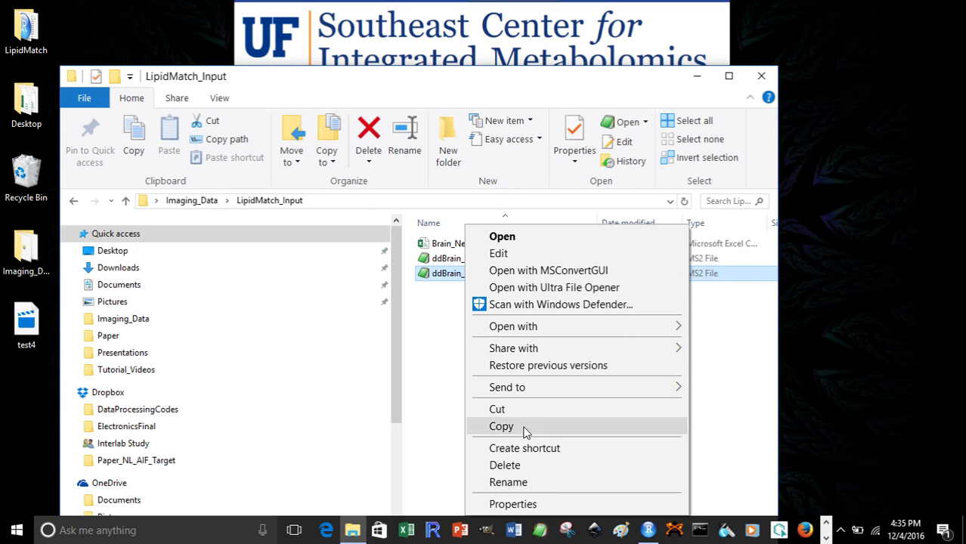
left_click(531, 467)
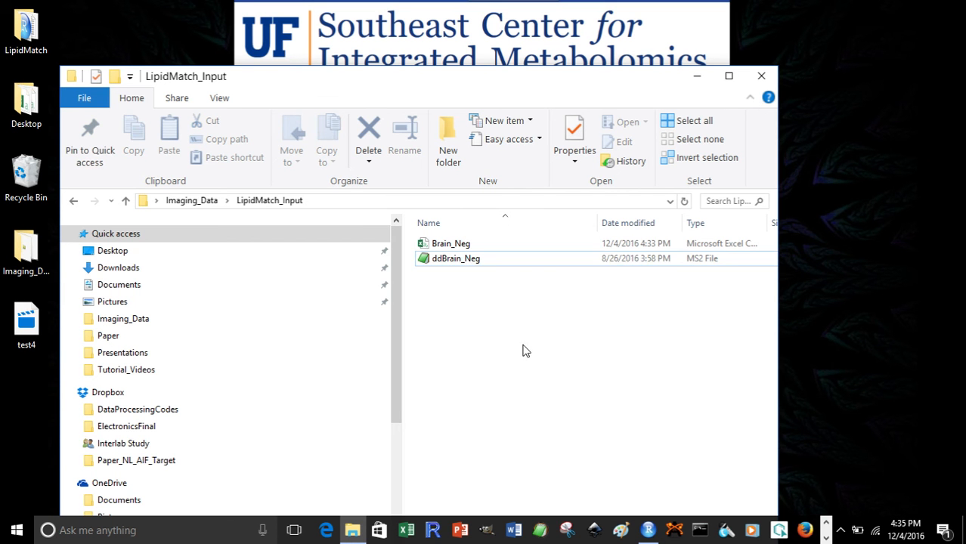
left_click(455, 248)
left_click(456, 252)
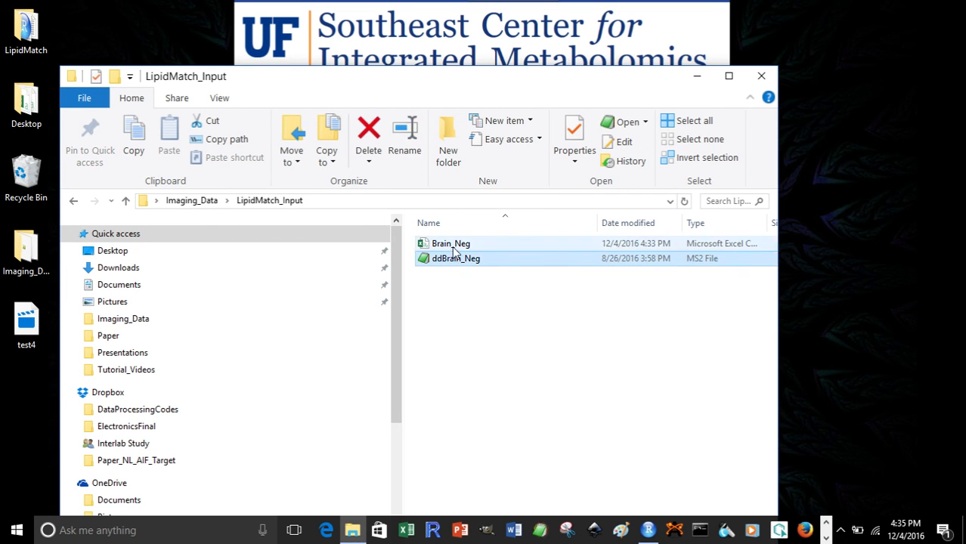
left_click(455, 248)
left_click(456, 258)
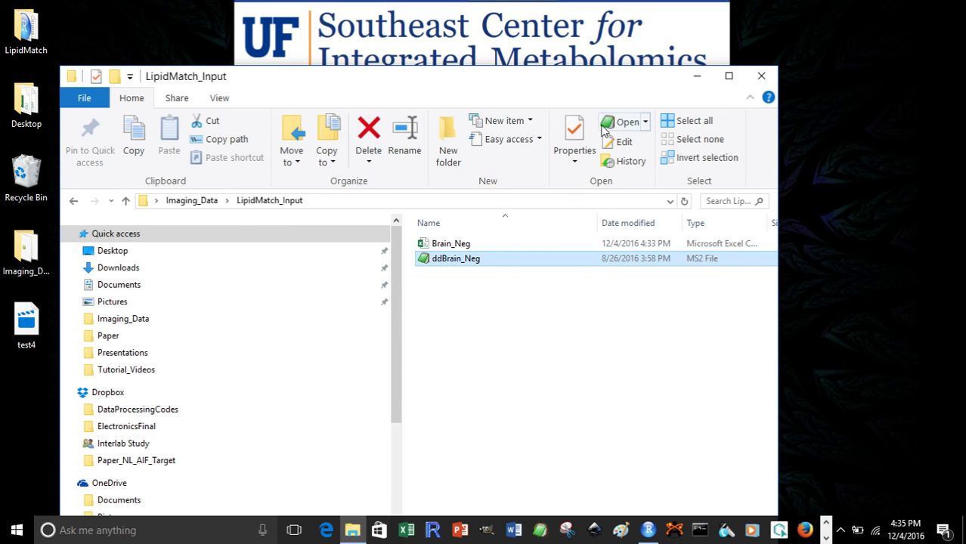
Close the folder window and open the 2016_11_29_LipidMatch R script from the LipidMatch folder
left_click(761, 80)
double_click(27, 32)
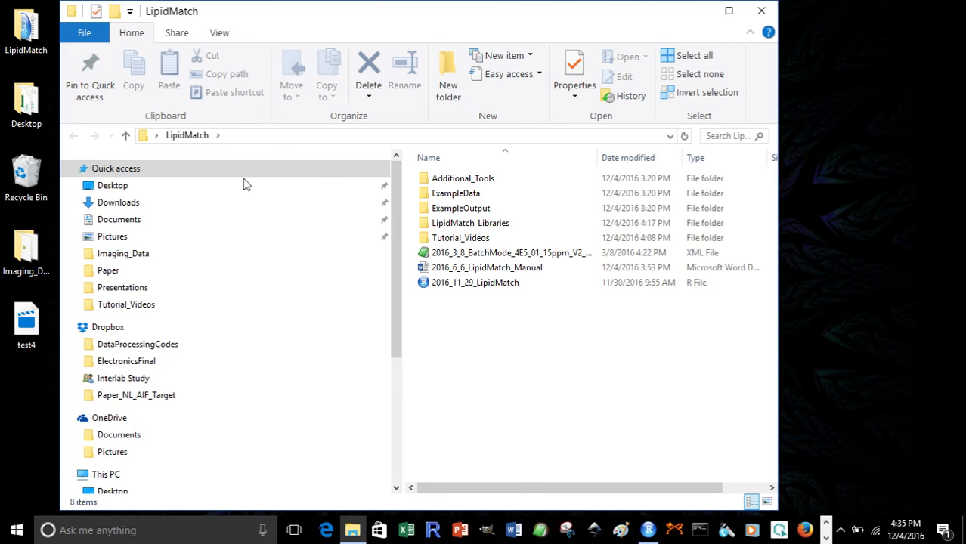
double_click(493, 283)
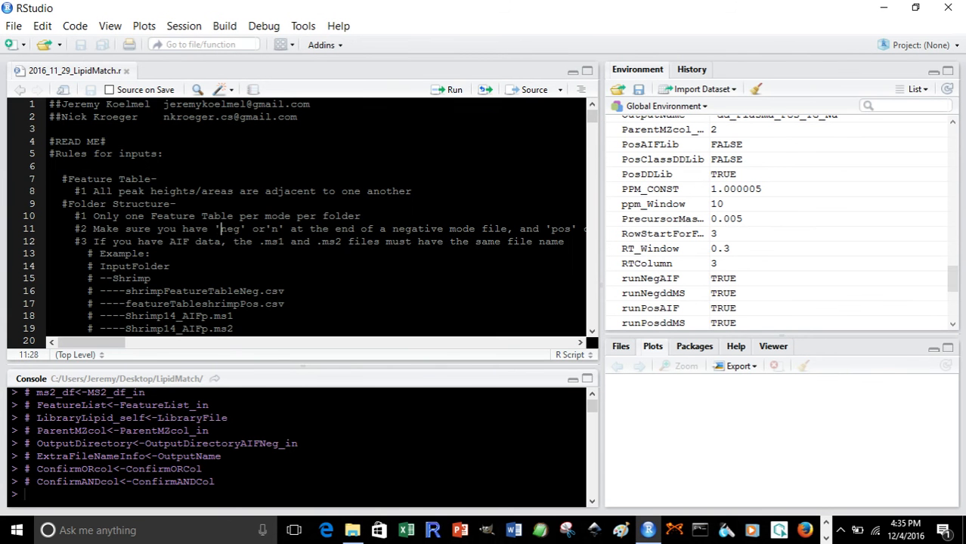
Run the entire LipidMatch script, dismissing the R update notice and declining to install the latest R version
key("ctrl+a")
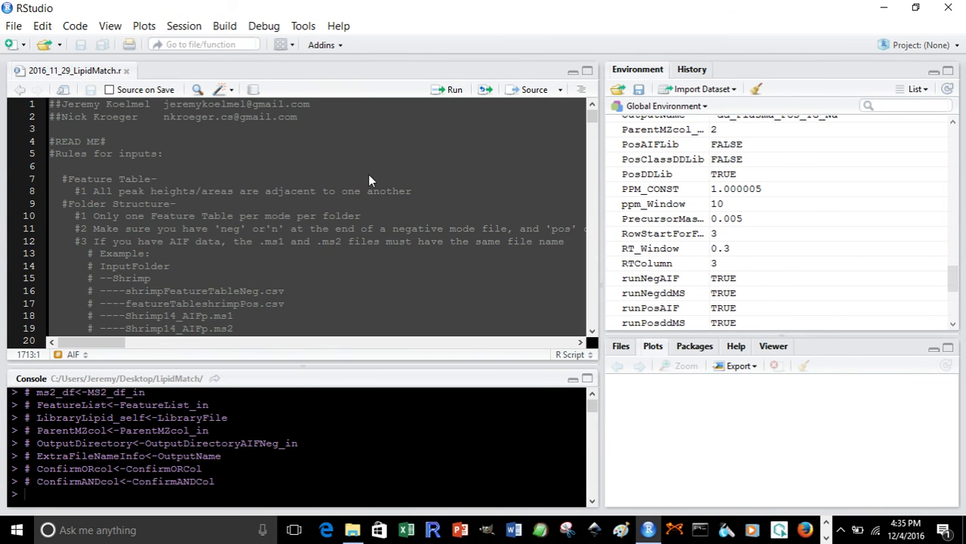
left_click(454, 90)
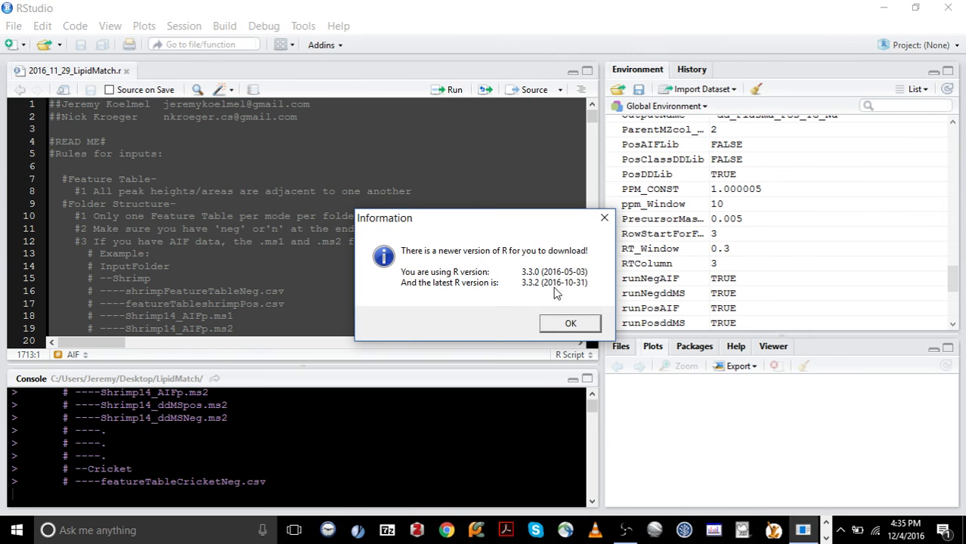
left_click(568, 325)
left_click(589, 315)
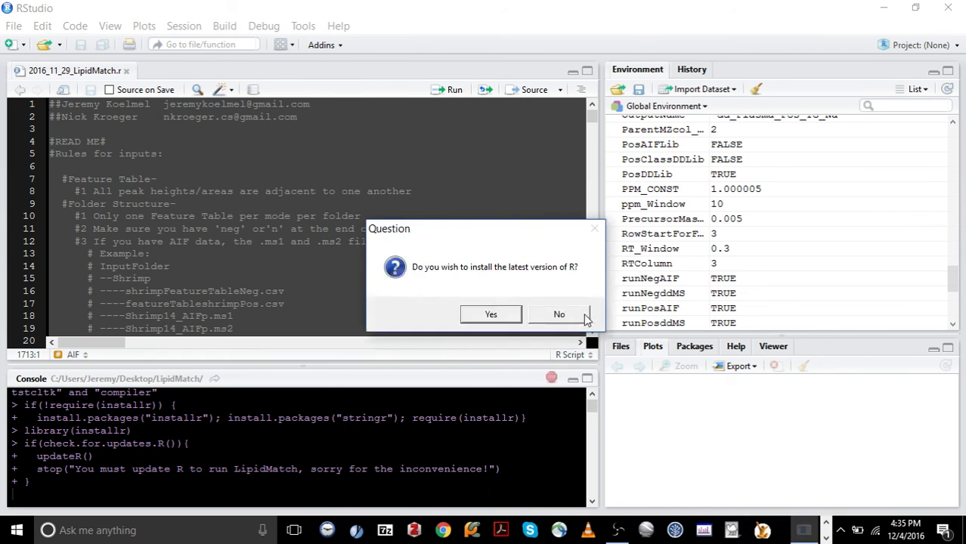
left_click(562, 317)
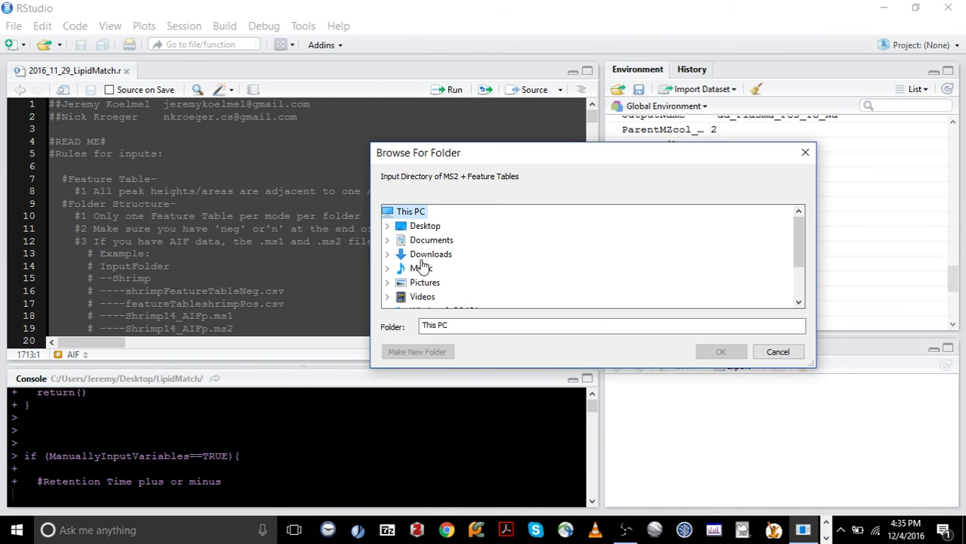
Choose Imaging_Data\LipidMatch_Input as the input directory of MS2 files and feature tables
left_click(389, 227)
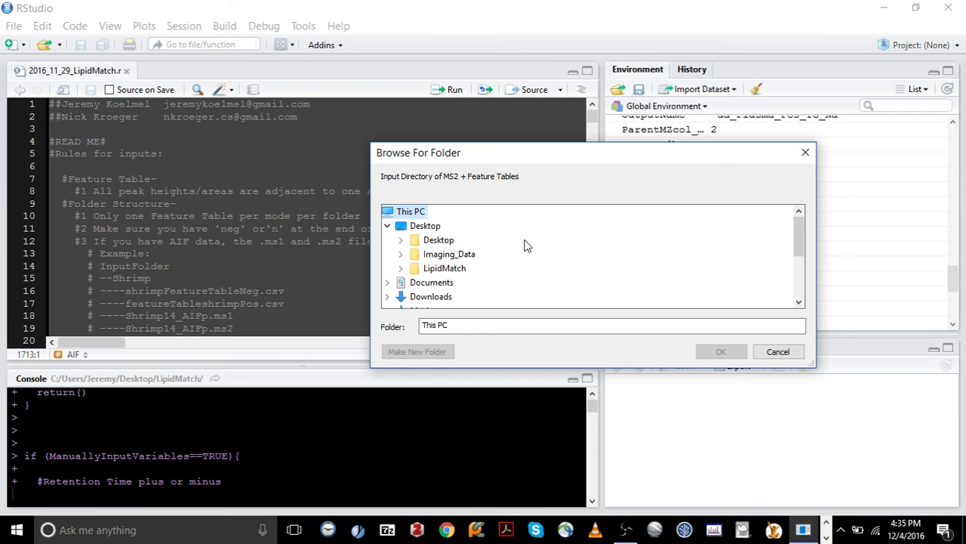
left_click(401, 254)
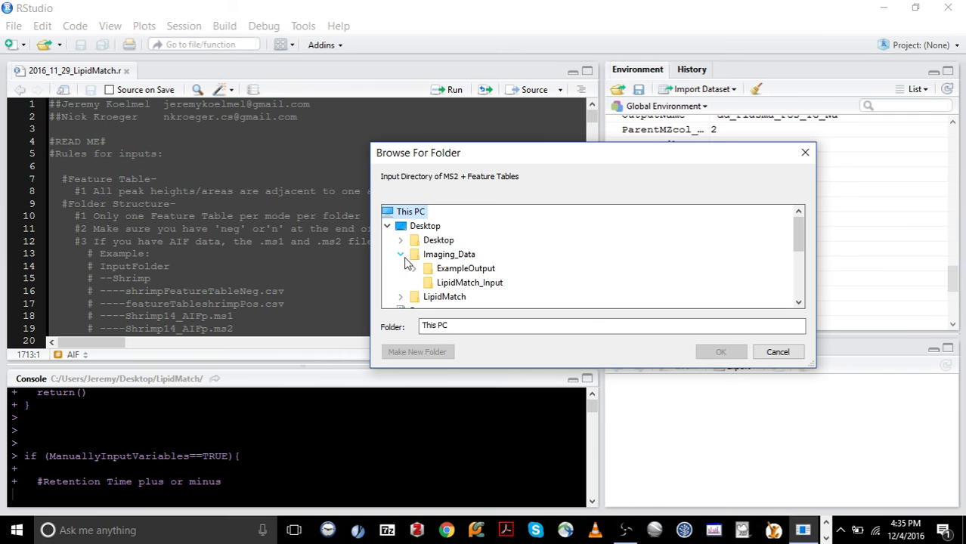
left_click(457, 283)
left_click(720, 352)
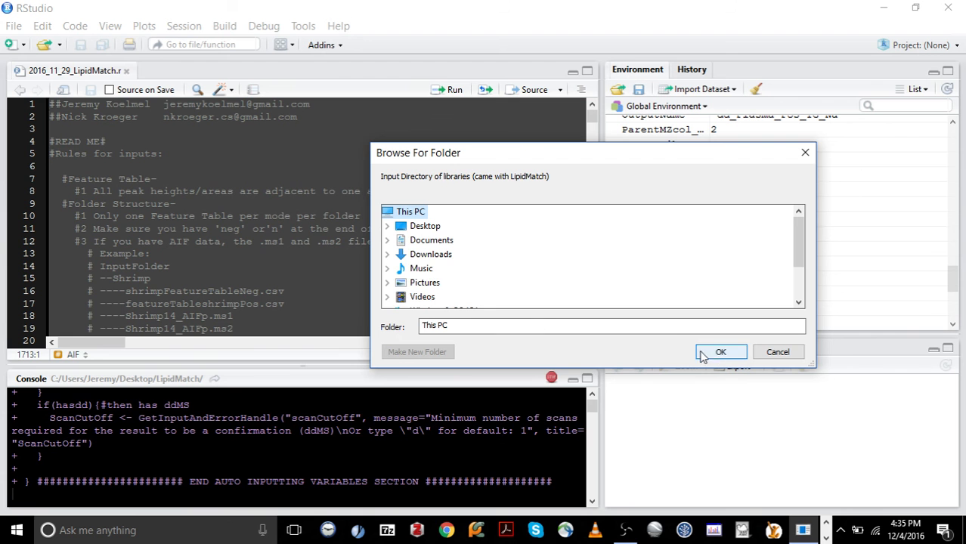
Choose the LipidMatch_Libraries folder inside LipidMatch as the library directory
left_click(386, 227)
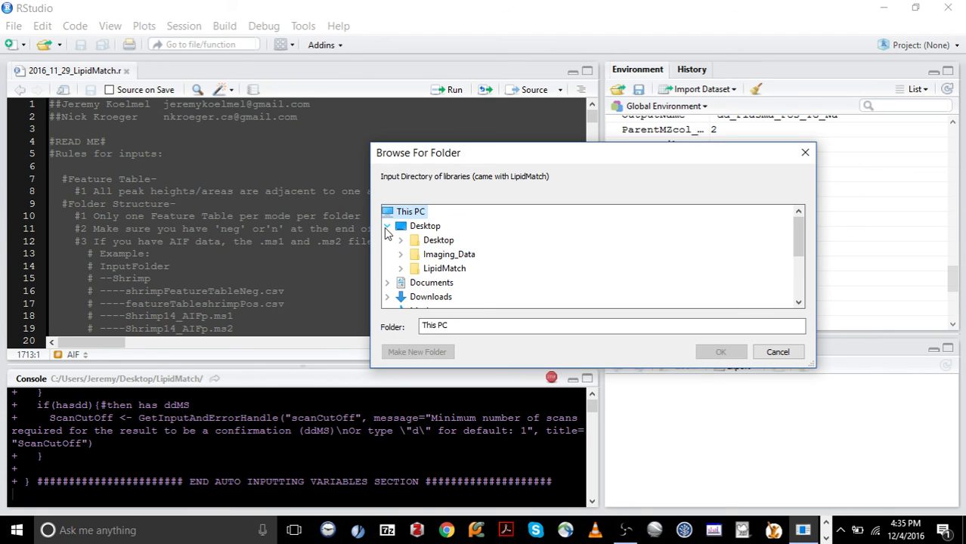
left_click(400, 268)
scroll(425, 270, "down", 1)
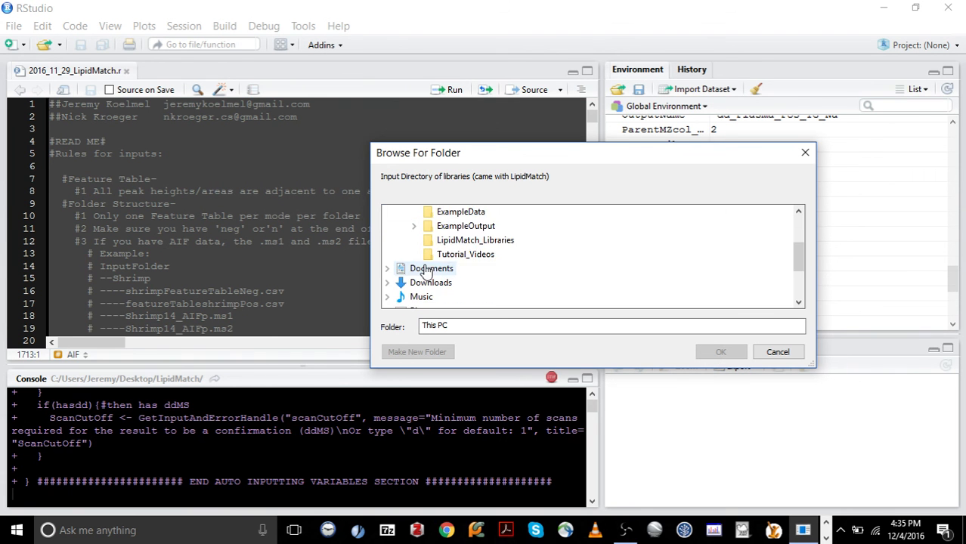
left_click(475, 240)
left_click(721, 353)
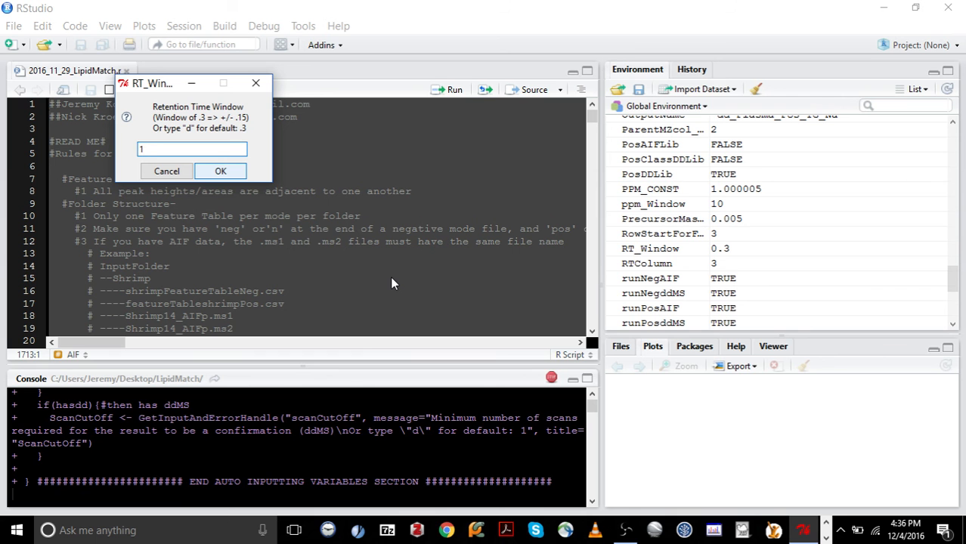
Set the retention time window to 1 and accept the default ppm window and precursor mass accuracy window
left_click(220, 171)
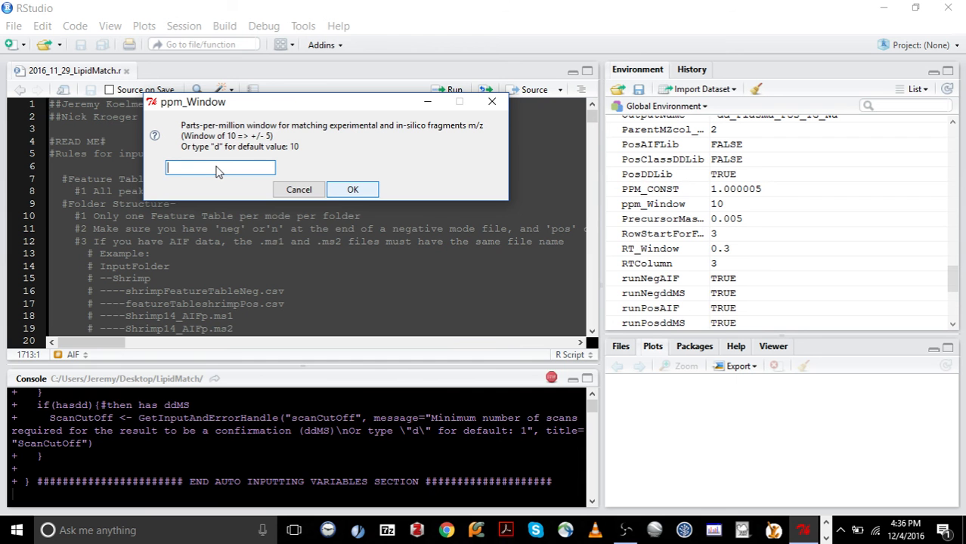
key("Return")
type("d")
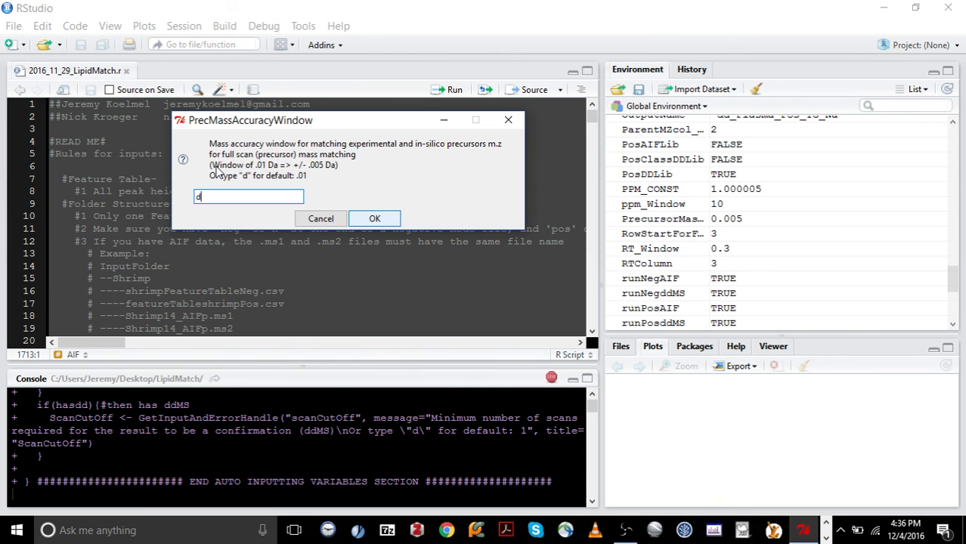
key("Return")
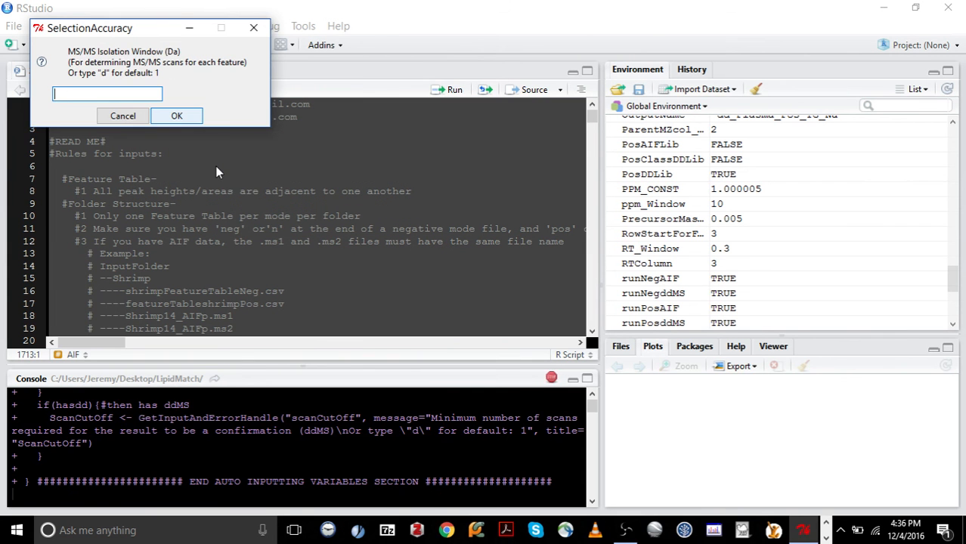
Accept the default MS/MS isolation window and the default intensity cutoff
type("d")
key("Return")
type("d")
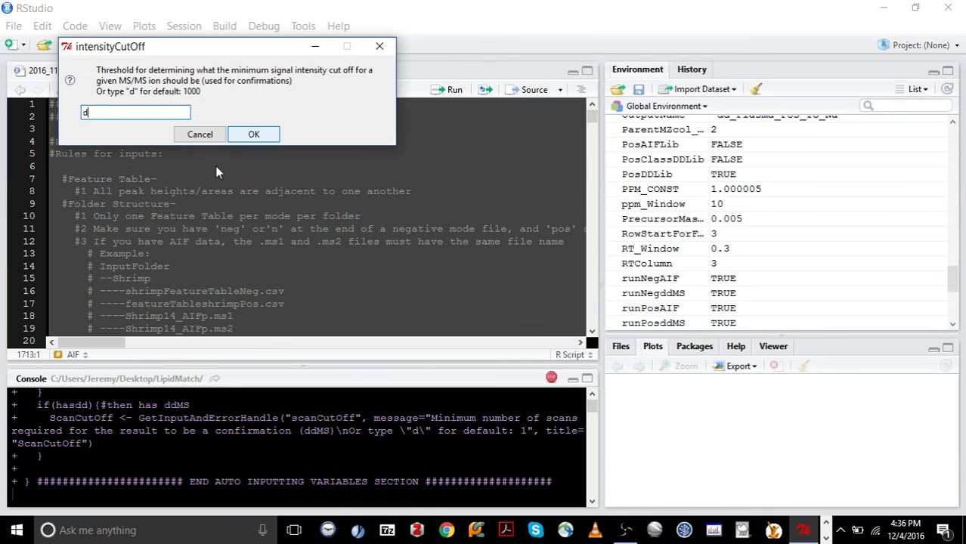
key("Return")
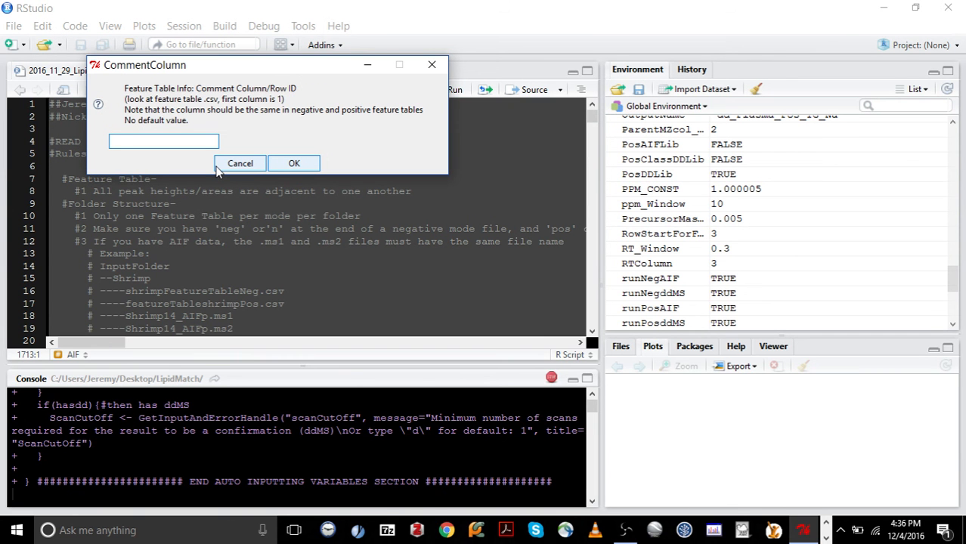
Specify the feature table's row ID column, m/z column, and retention time column as 3
type("d")
key("Return")
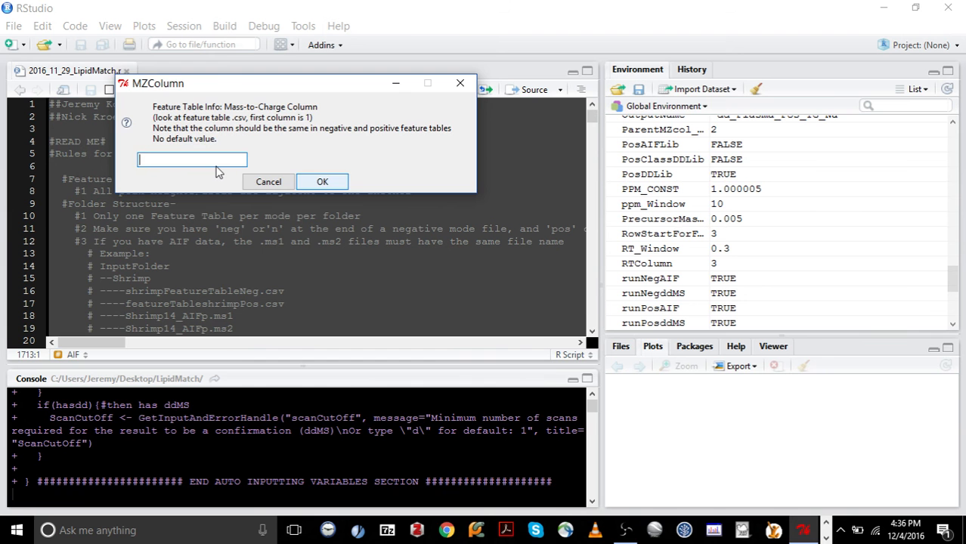
type("d")
key("Return")
type("d")
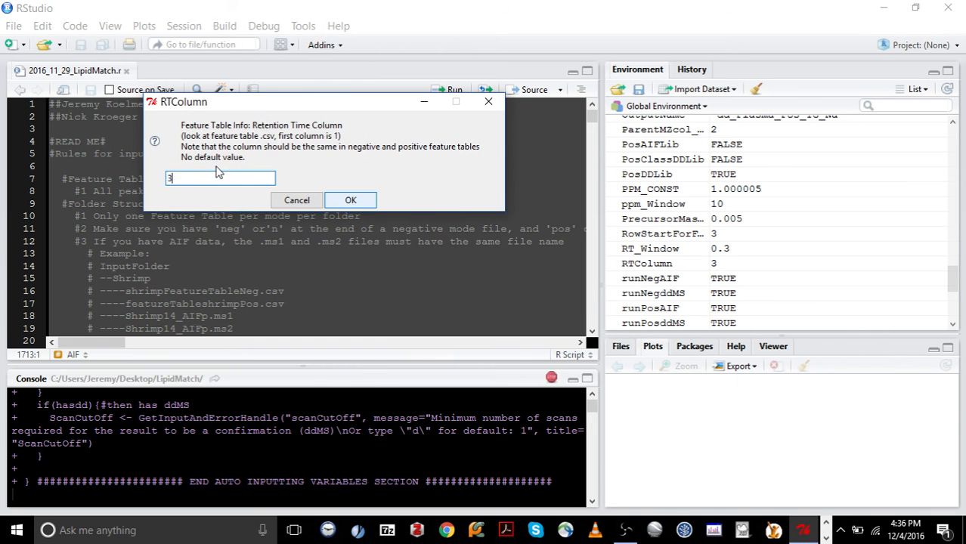
key("Return")
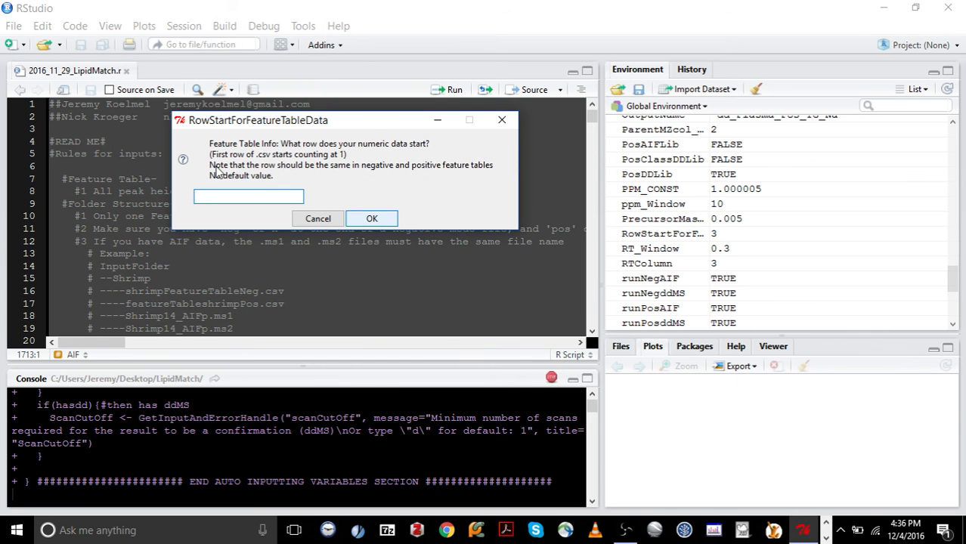
Enter the feature table's data start row and accept the default scan cutoff to start the analysis
key("Return")
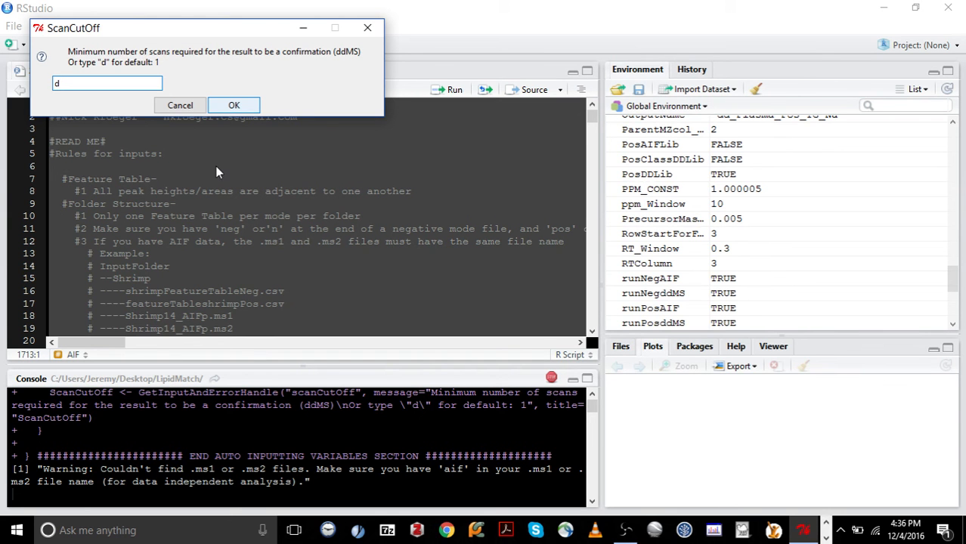
key("Return")
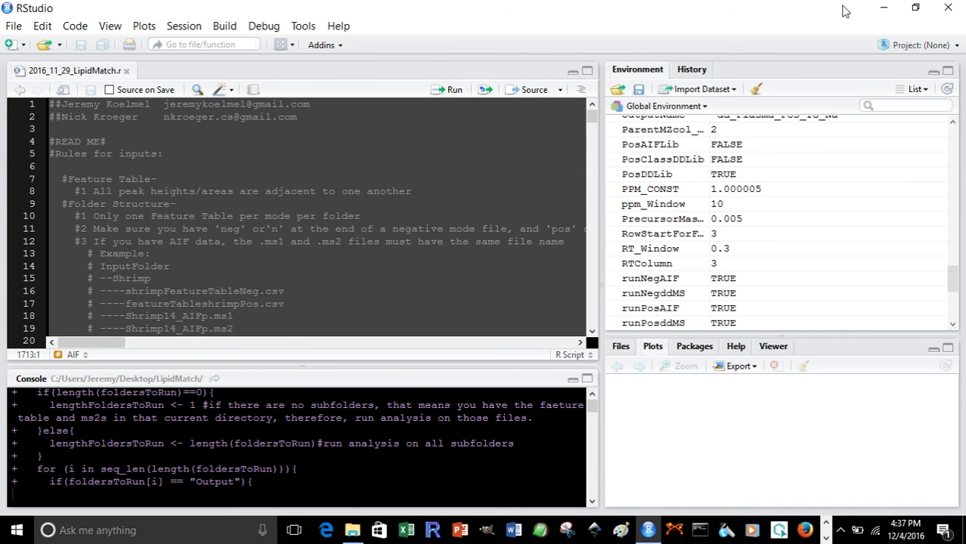
Minimize the open windows and open the ExampleOutput folder inside Imaging_Data
left_click(884, 10)
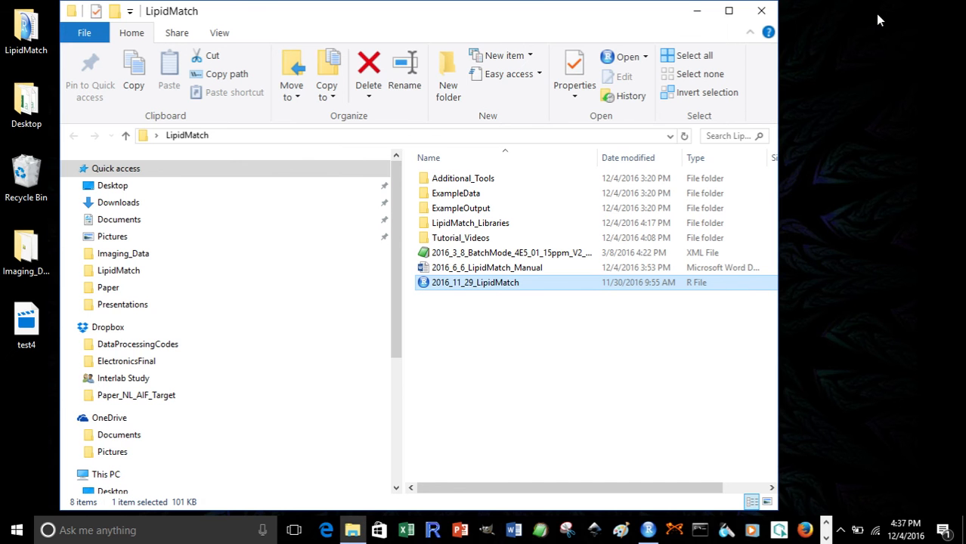
left_click(697, 11)
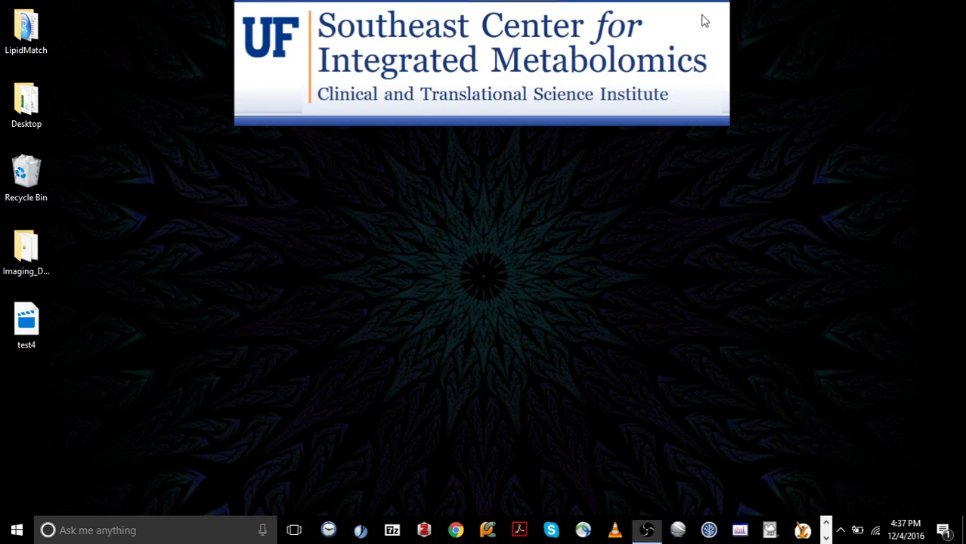
double_click(32, 257)
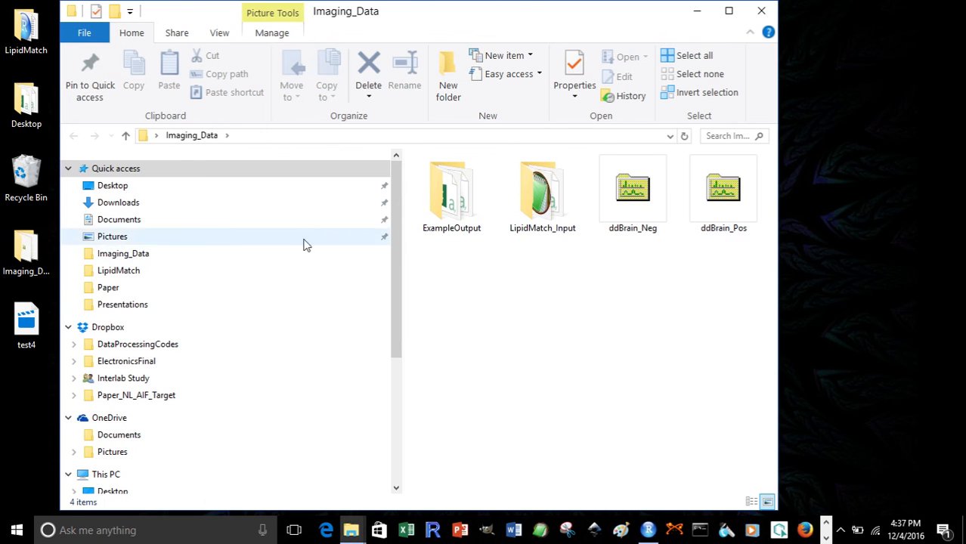
double_click(475, 201)
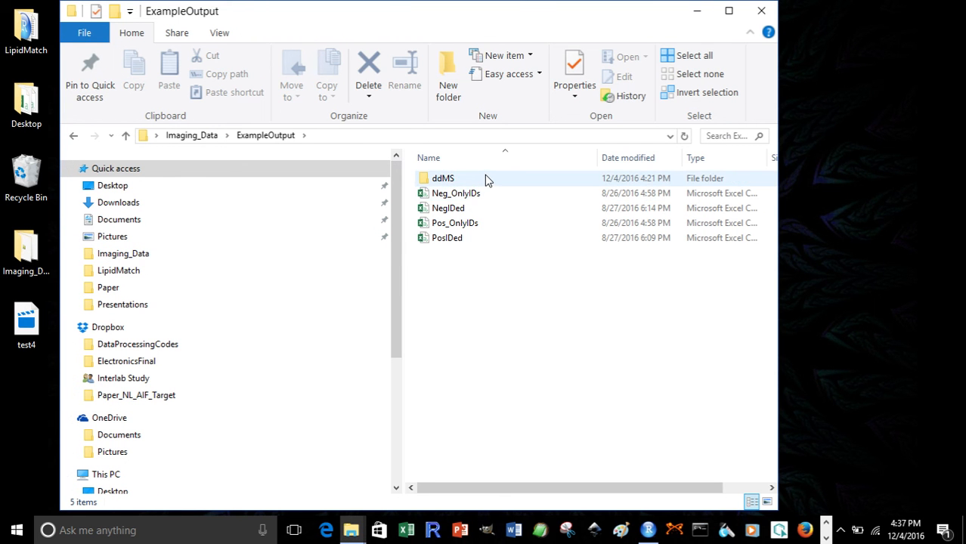
Open the NegIDed example output workbook in Excel and close Excel again
double_click(463, 208)
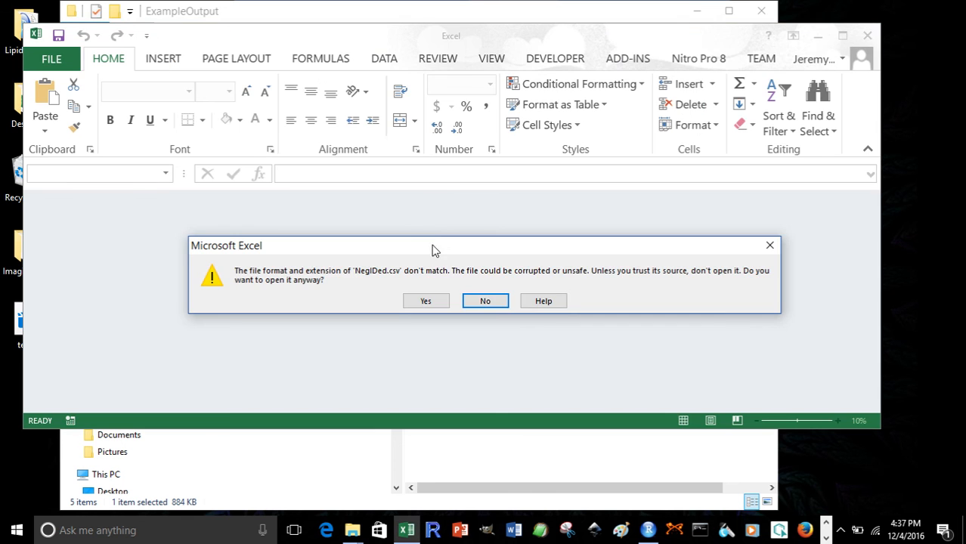
left_click(482, 302)
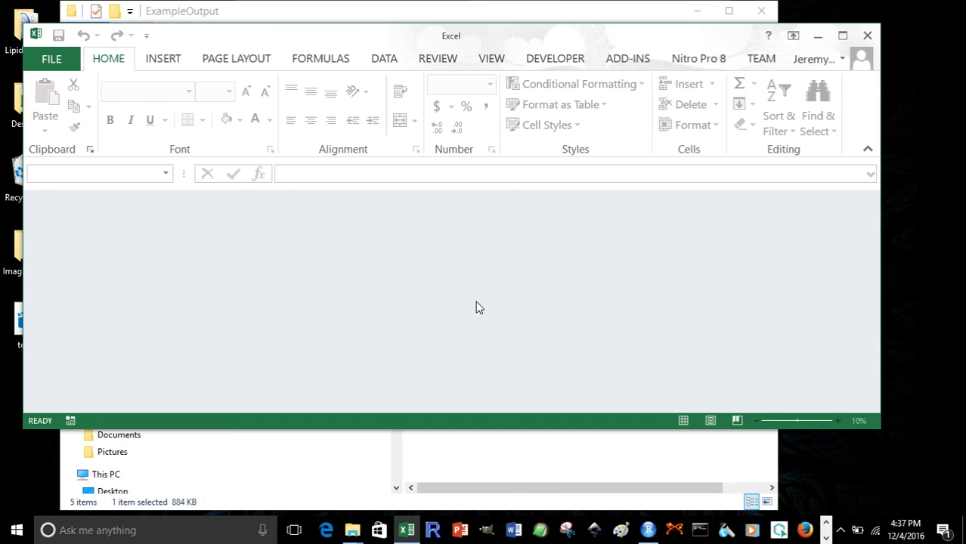
left_click(866, 35)
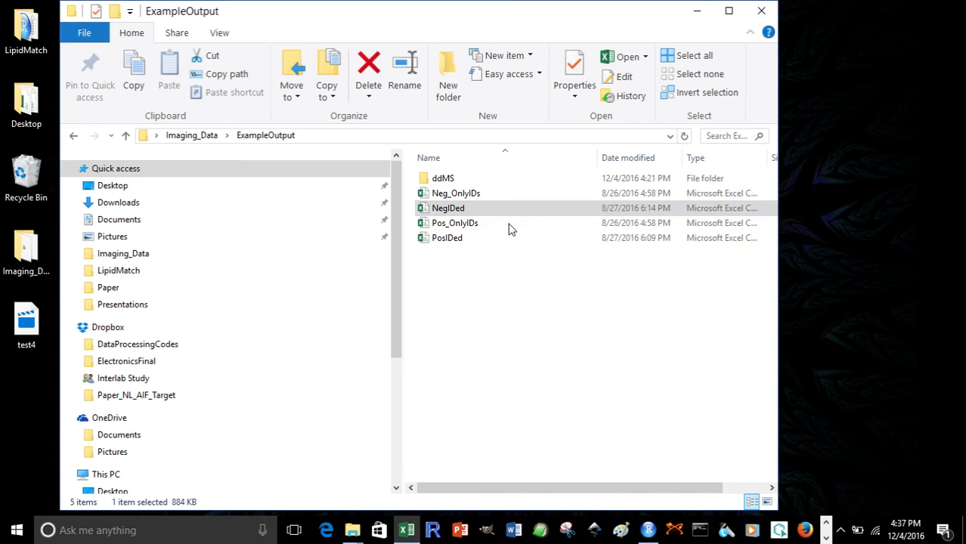
Reopen the NegIDed output file from ExampleOutput, letting Excel open it in a different format
double_click(457, 210)
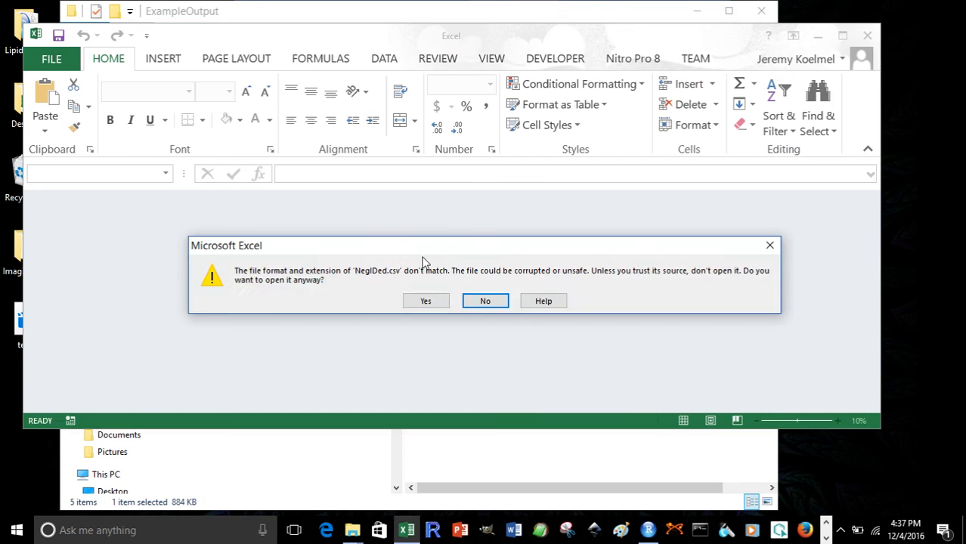
left_click(432, 302)
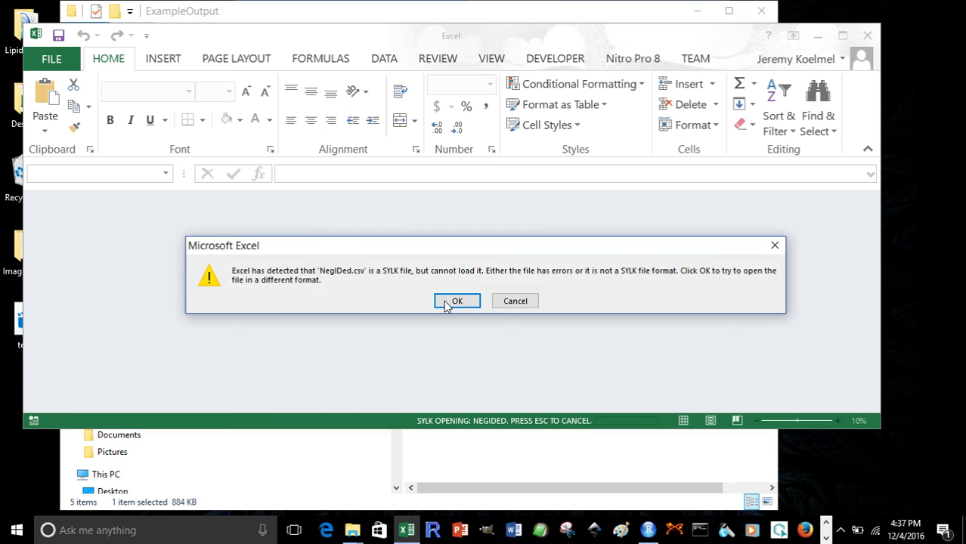
left_click(453, 300)
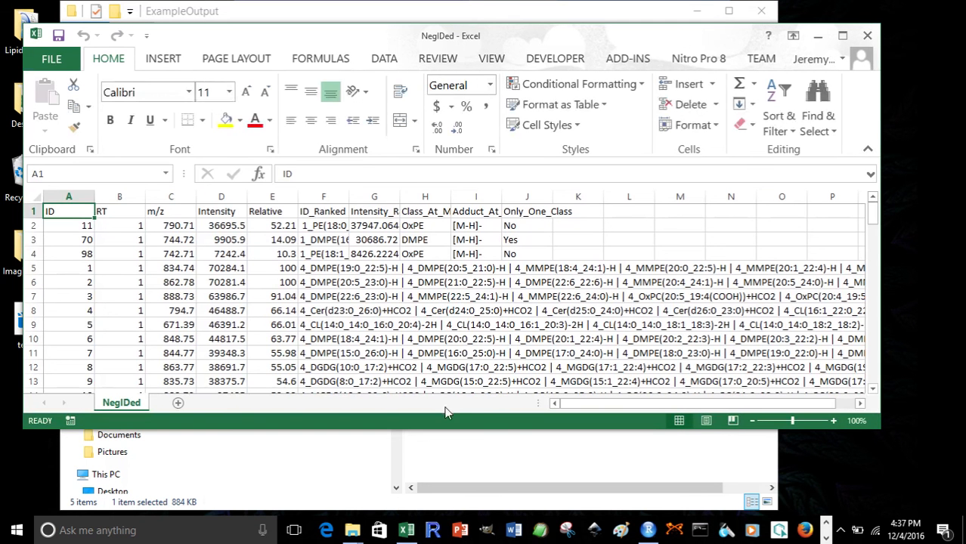
Examine the NegIDed columns for ID, RT, m/z, intensity, ranked IDs and class, then close the workbook without saving
left_click(112, 212)
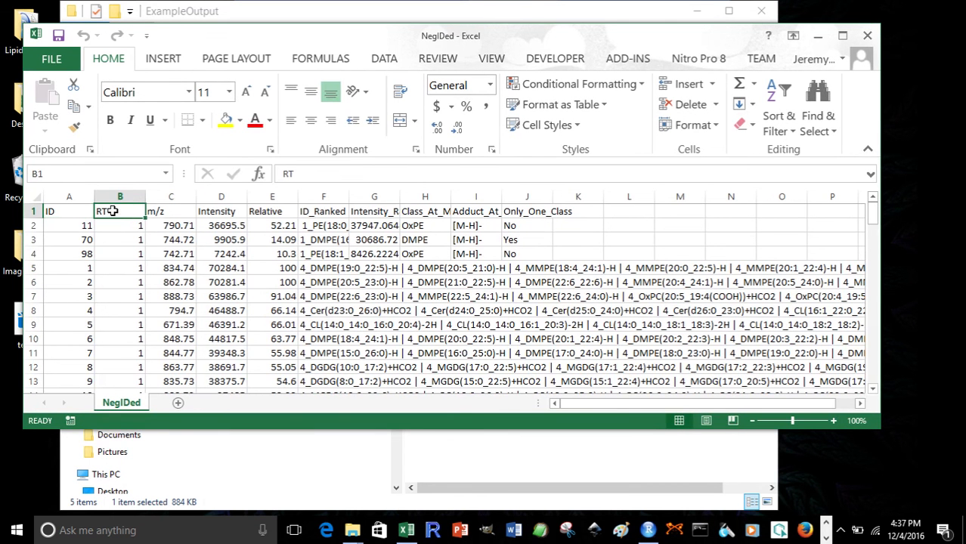
left_click(163, 212)
left_click_drag(65, 196, 170, 196)
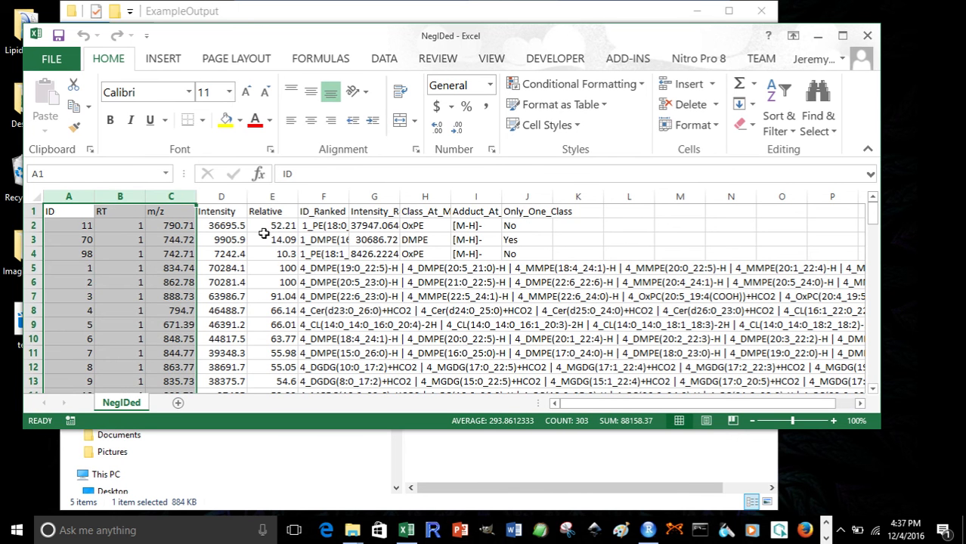
left_click(215, 211)
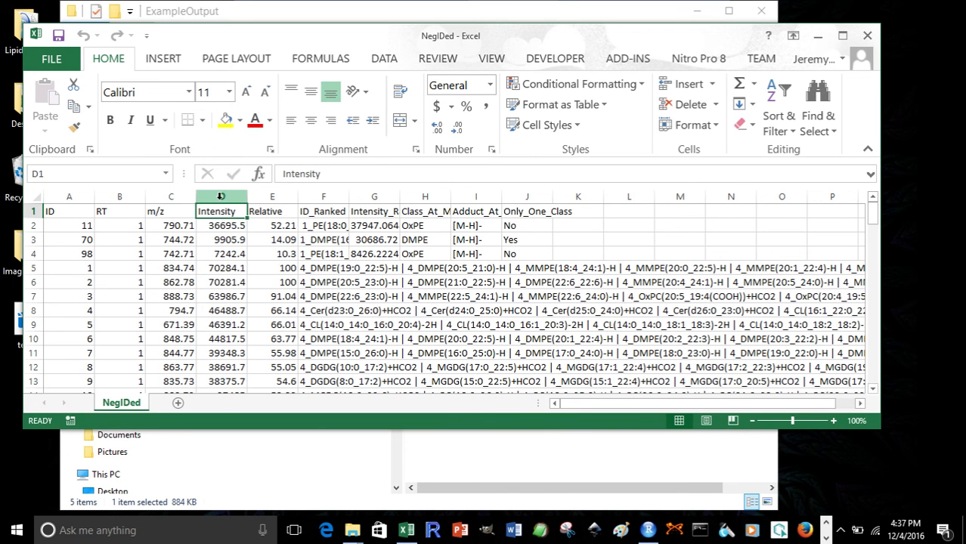
left_click_drag(220, 196, 499, 197)
left_click(337, 225)
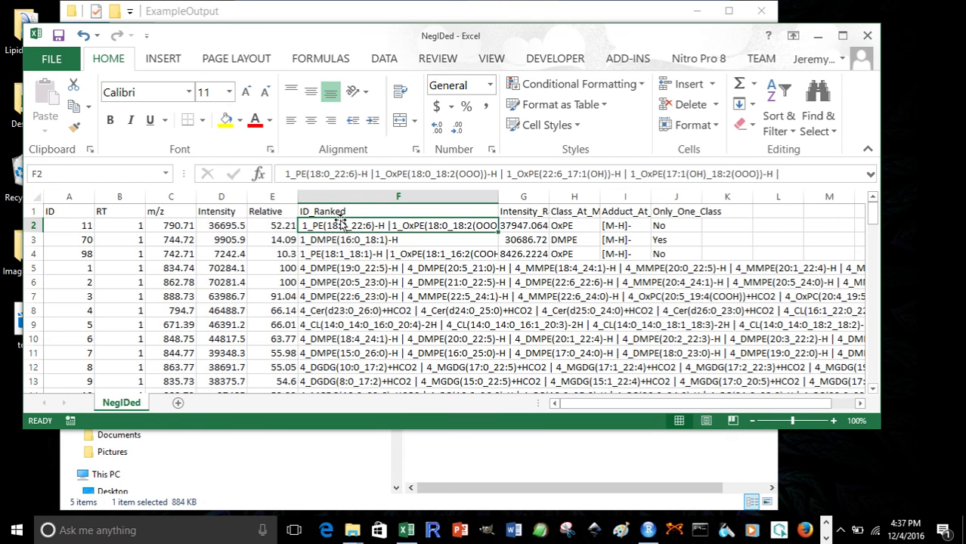
left_click(330, 240)
left_click(333, 254)
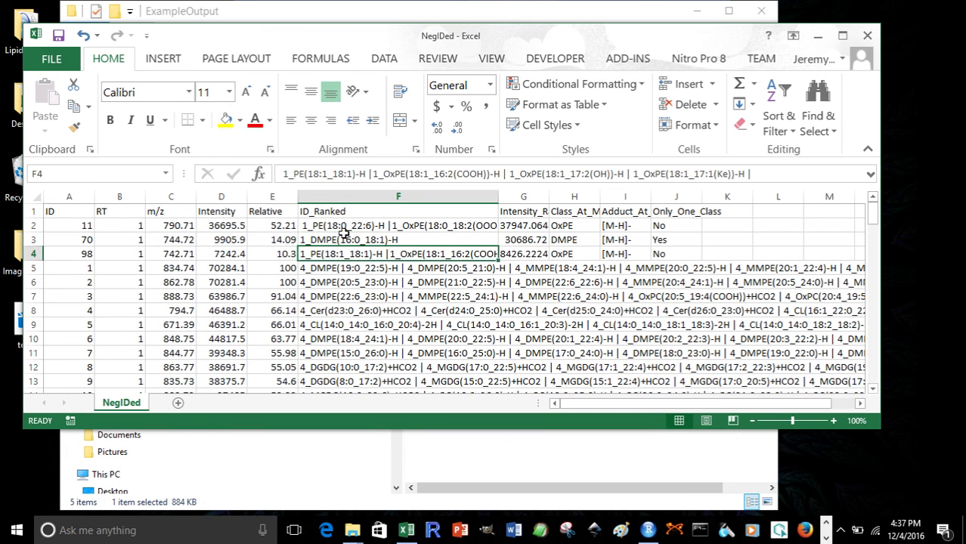
left_click_drag(344, 231, 345, 254)
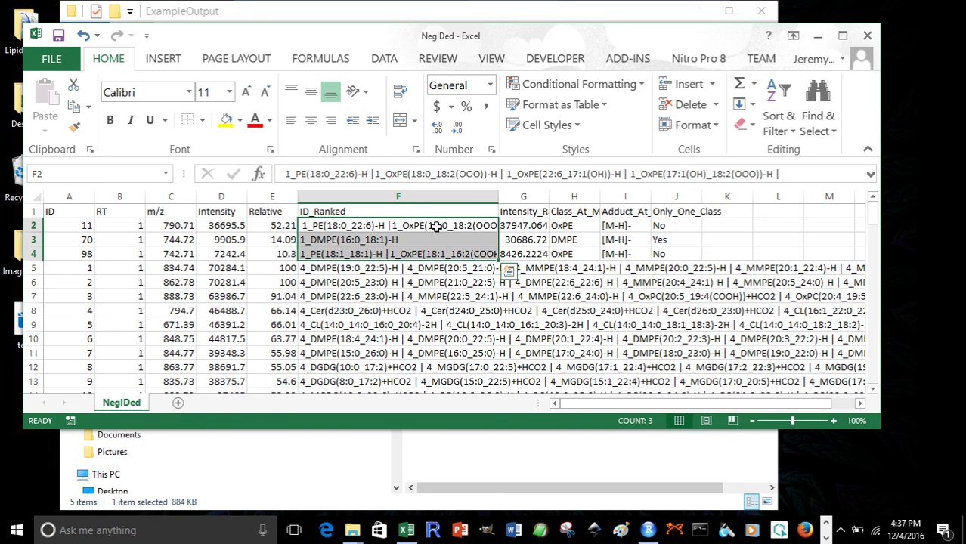
left_click_drag(526, 227, 538, 254)
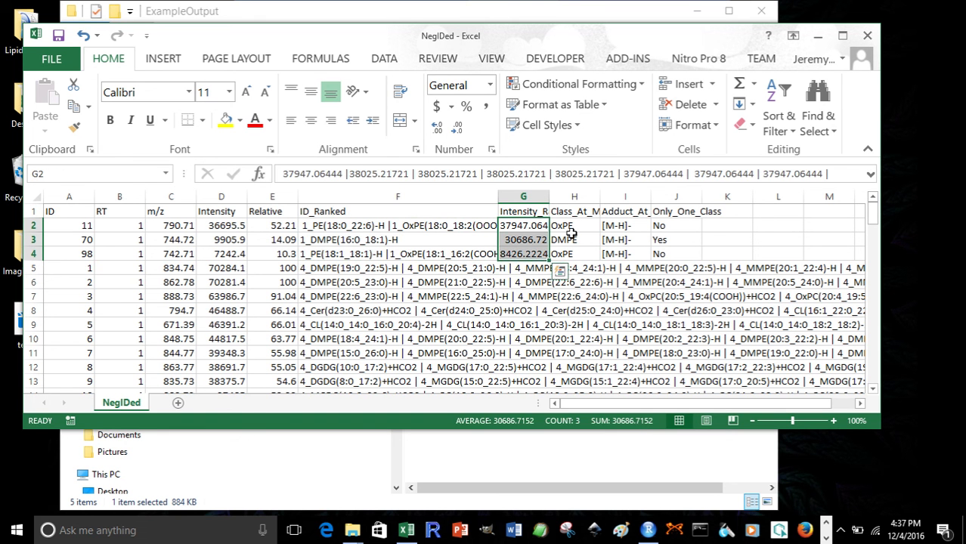
left_click_drag(572, 226, 575, 251)
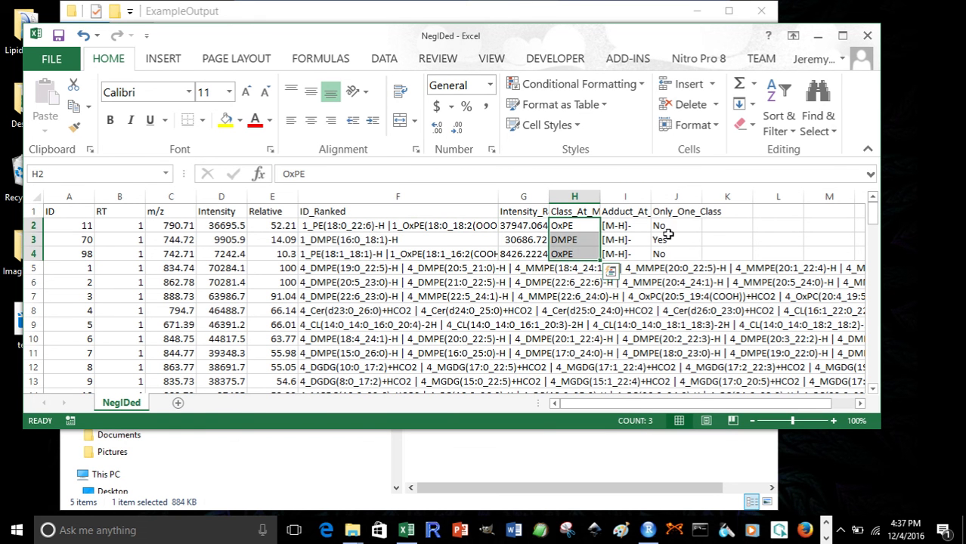
left_click(867, 35)
left_click(498, 281)
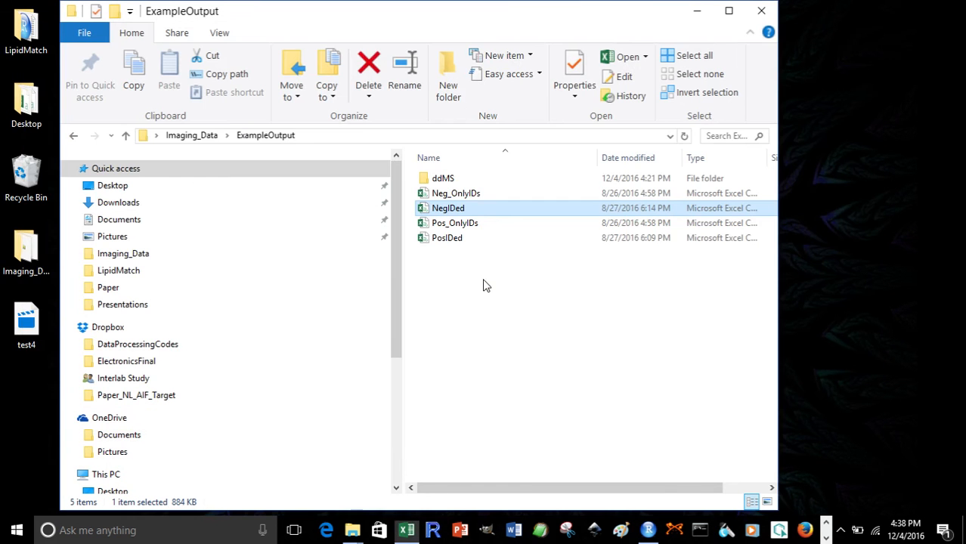
Open the Pos_OnlyIDs output workbook, scroll through its lipid annotations, and close it
double_click(452, 225)
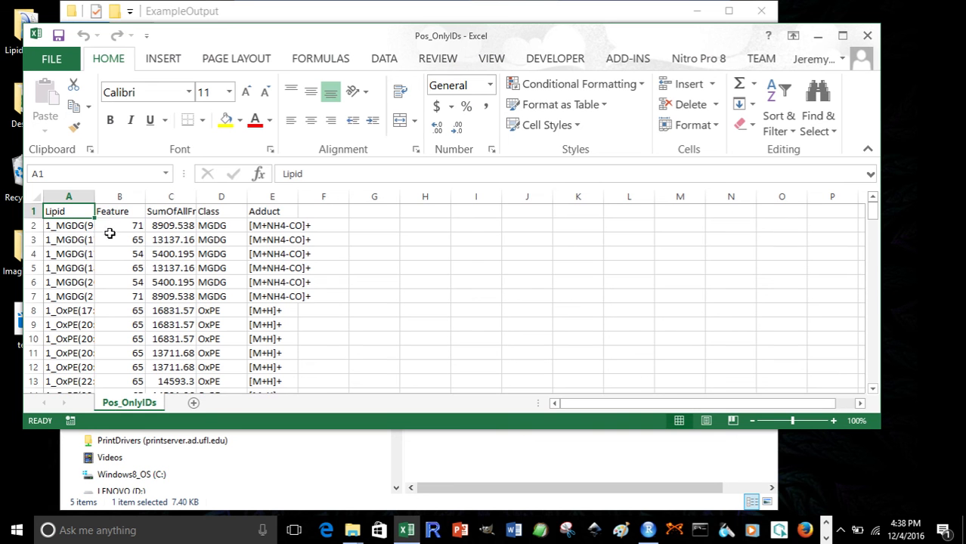
scroll(114, 234, "down", 7)
scroll(119, 237, "down", 20)
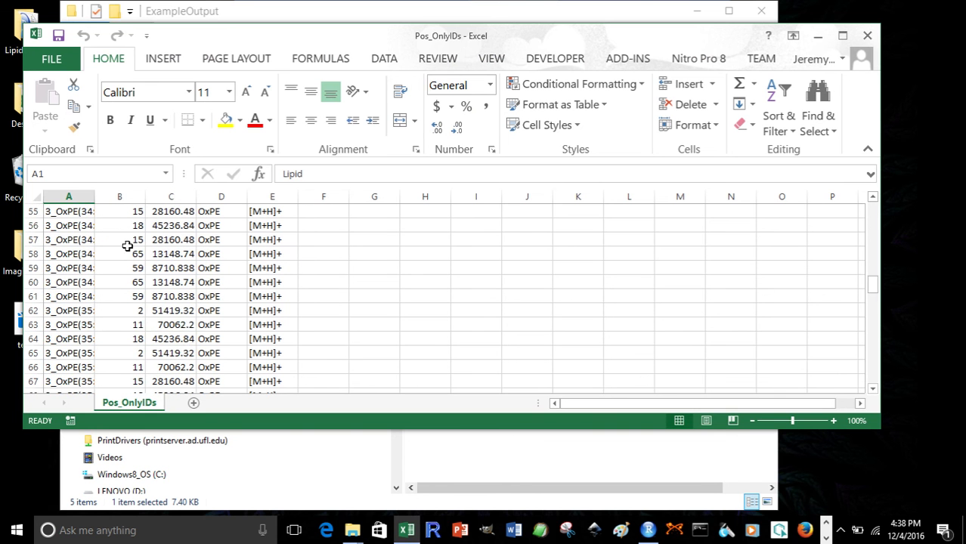
left_click(867, 36)
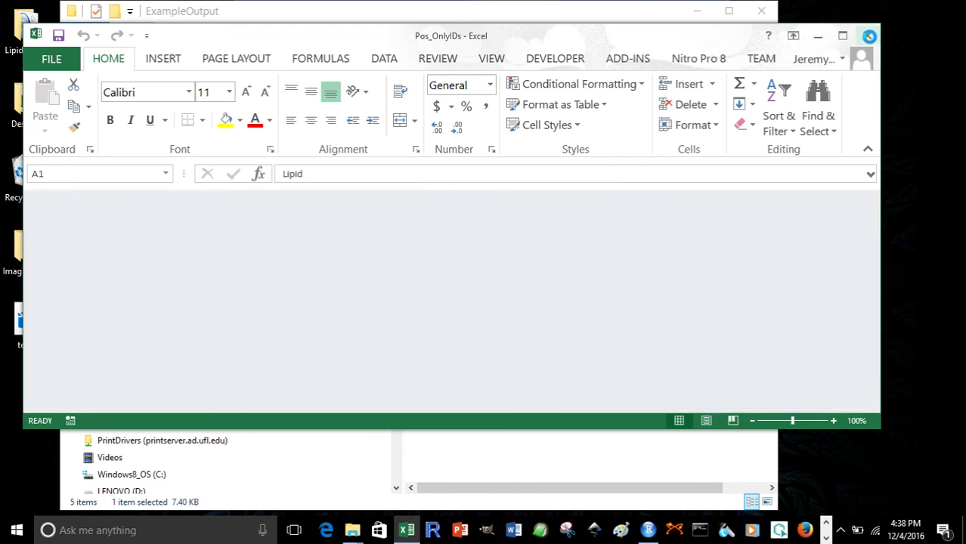